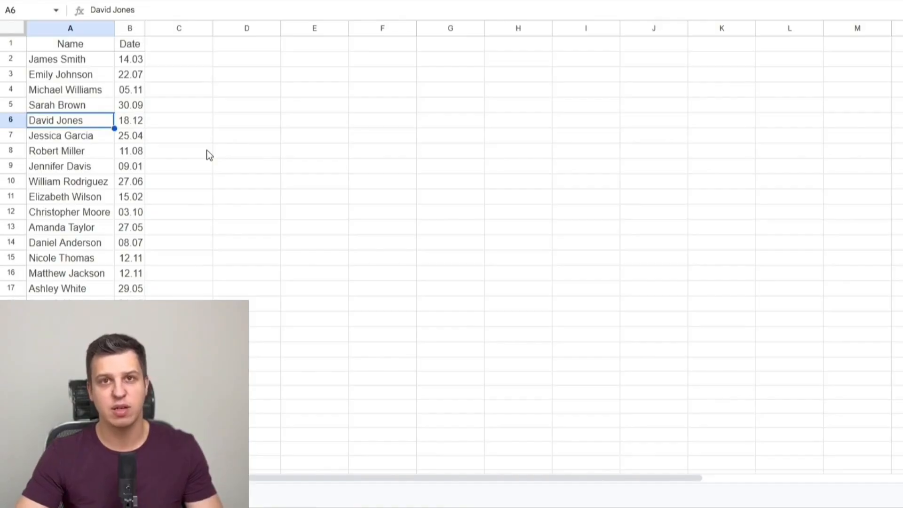
- Run a test of the birthday workflow and check the Telegram greeting against the names and dates in the spreadsheet
left_click(81, 140)
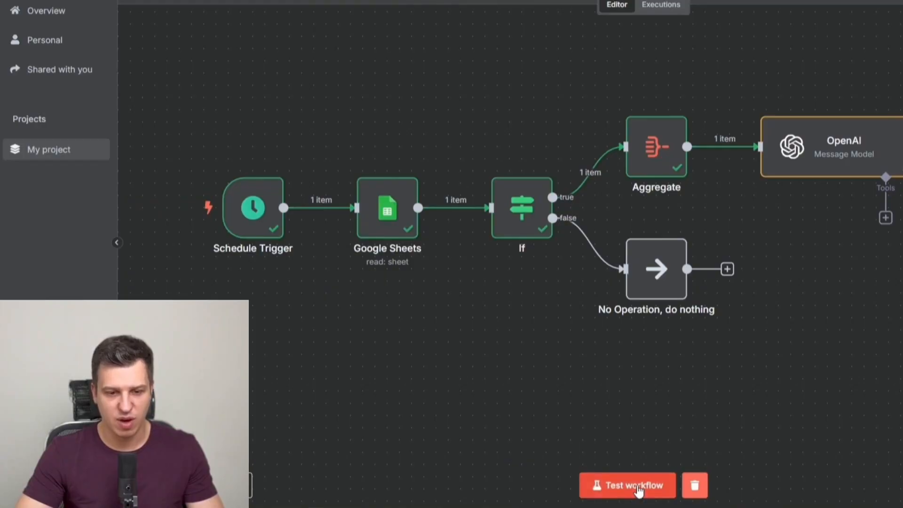
left_click(638, 491)
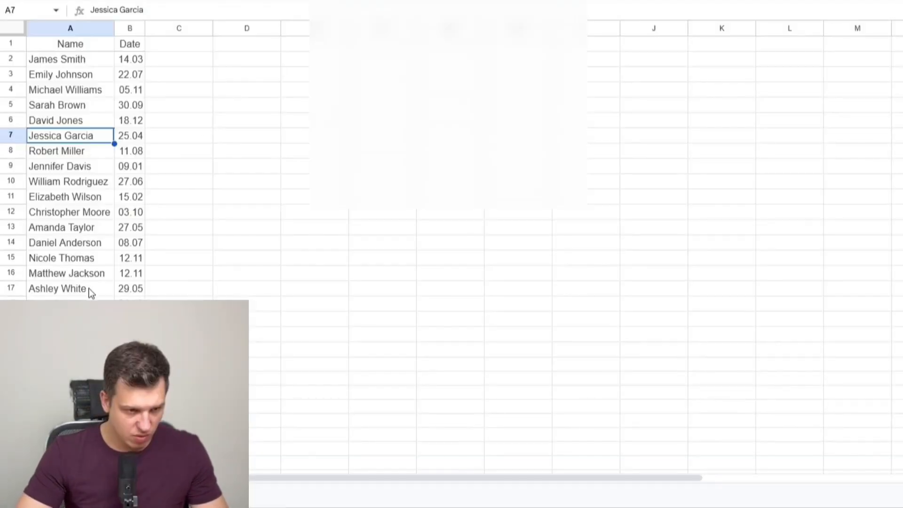
left_click(91, 289)
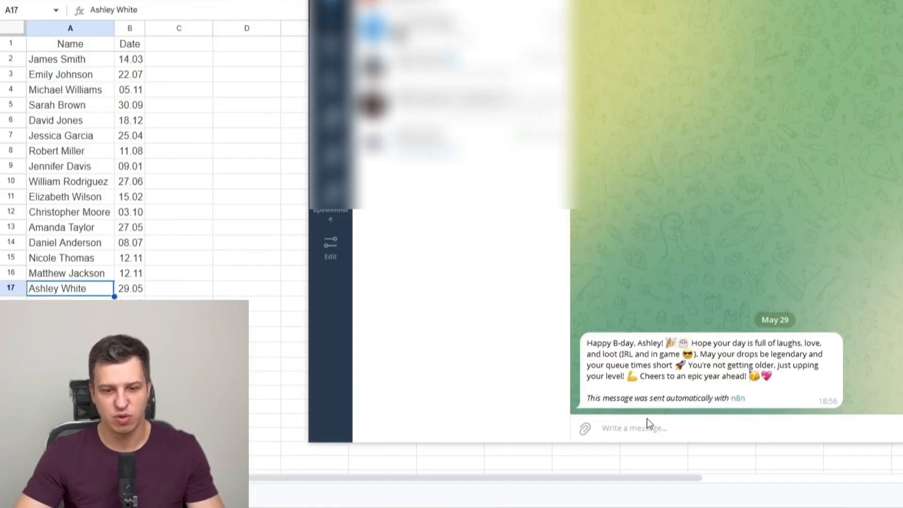
double_click(820, 389)
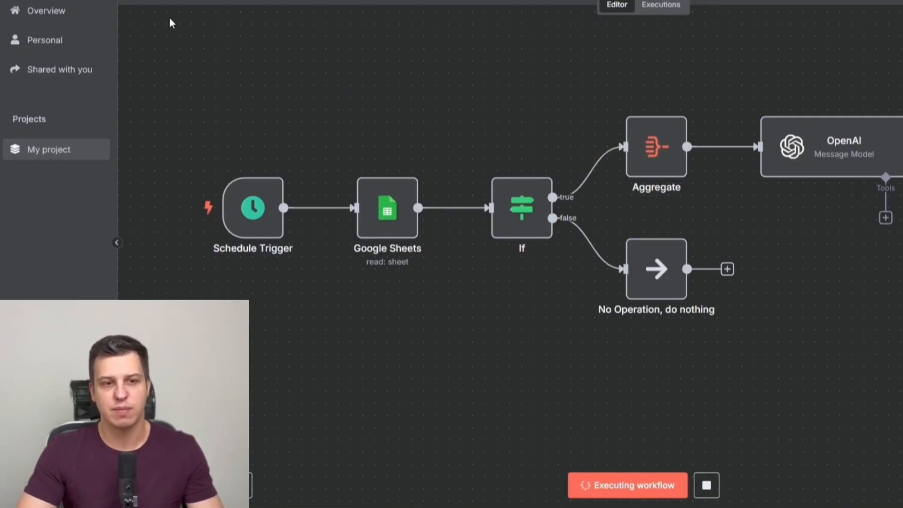
- Delete all nodes from the n8n workflow canvas and import the ready-made workflow from its JSON file
left_click_drag(167, 26, 902, 395)
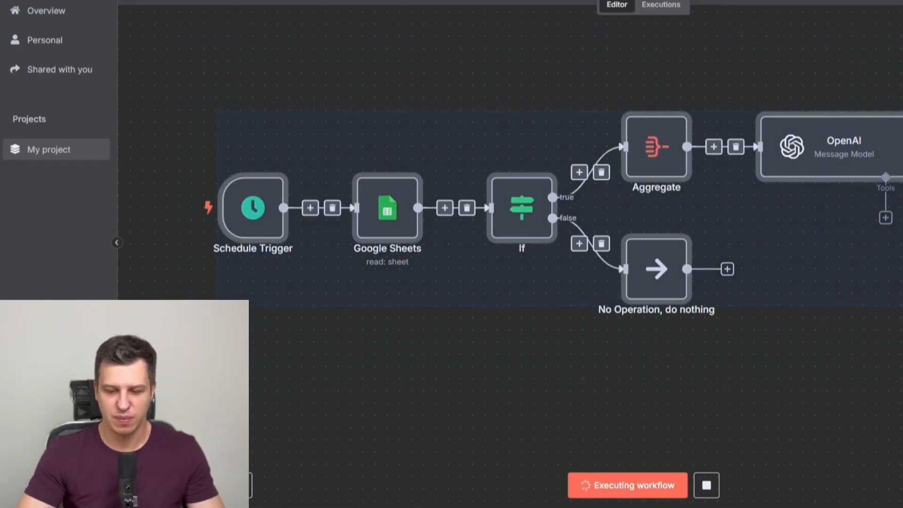
key("Delete")
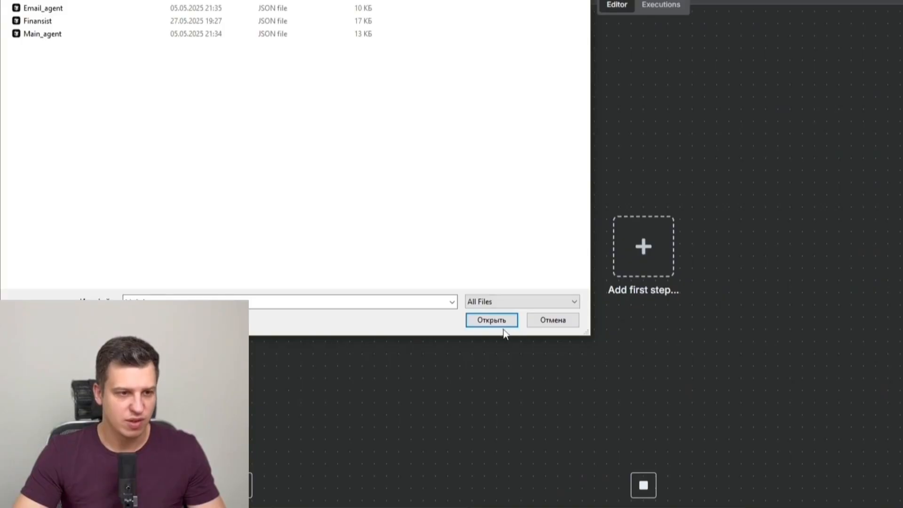
left_click(494, 320)
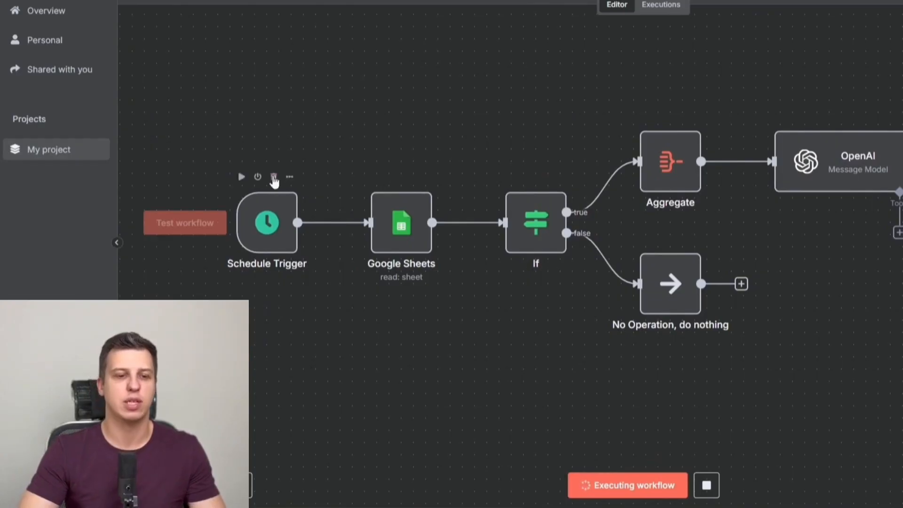
- Set the Schedule Trigger to fire at 2pm, keeping the interval at every 1 day
double_click(268, 229)
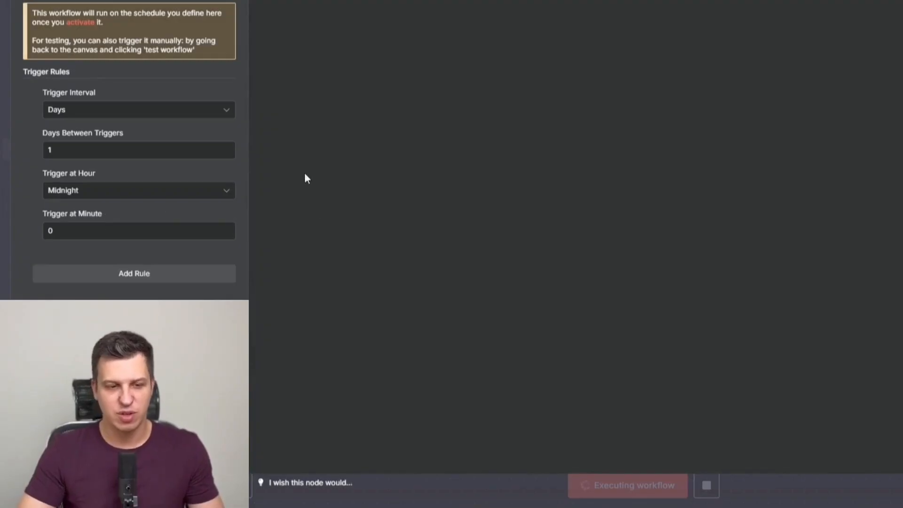
left_click(225, 112)
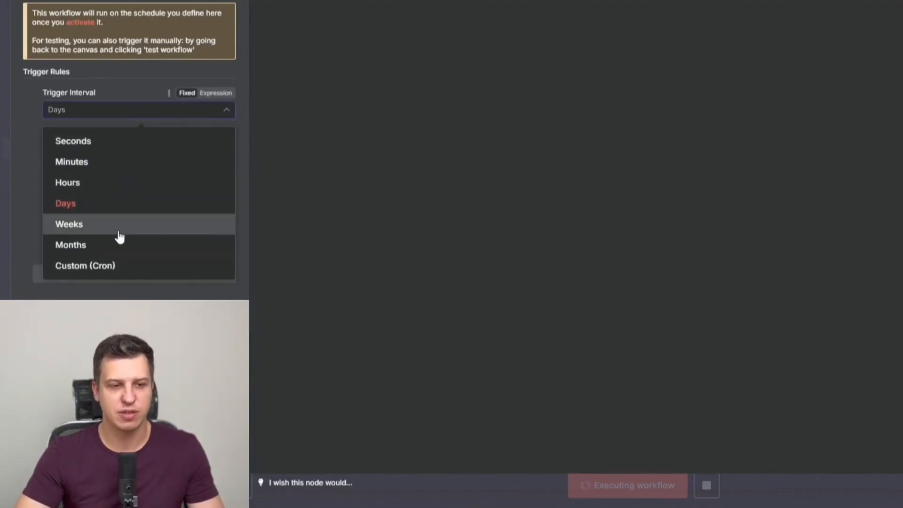
left_click(147, 73)
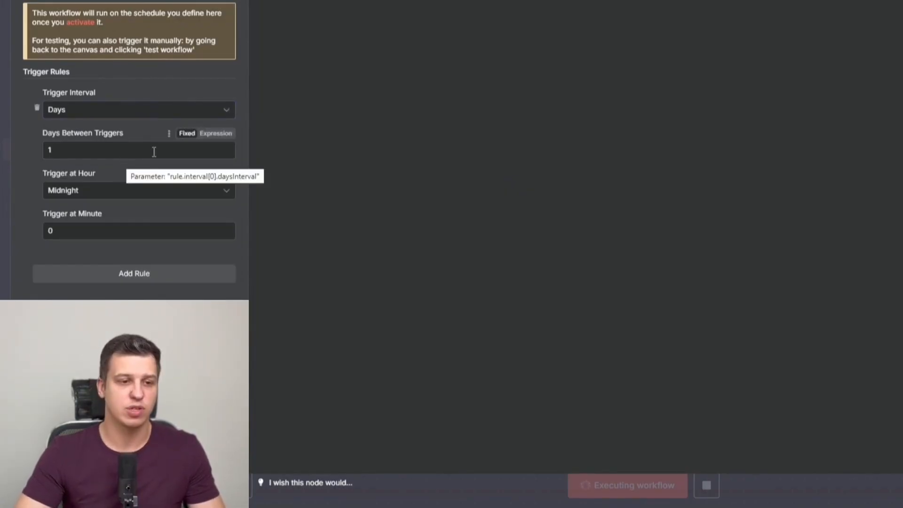
left_click(195, 193)
left_click_drag(228, 244, 229, 295)
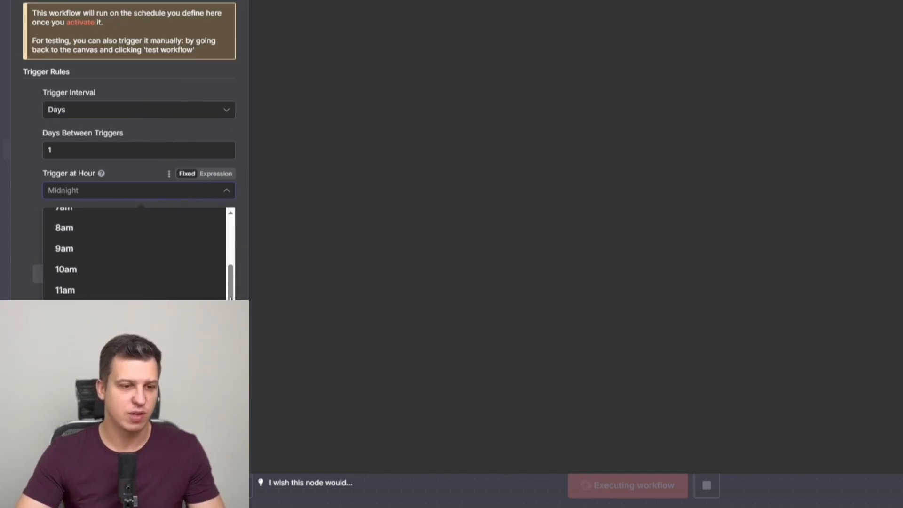
scroll(197, 289, "down", 2)
left_click(170, 292)
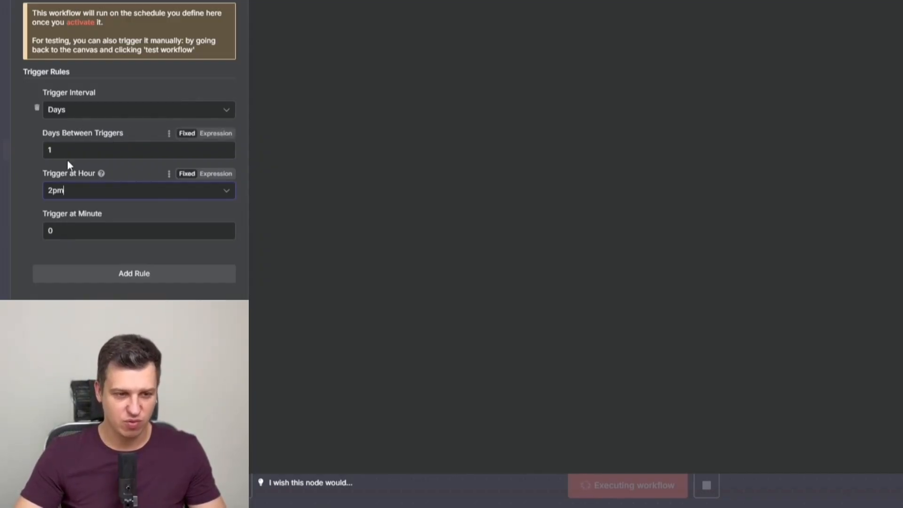
left_click(237, 1)
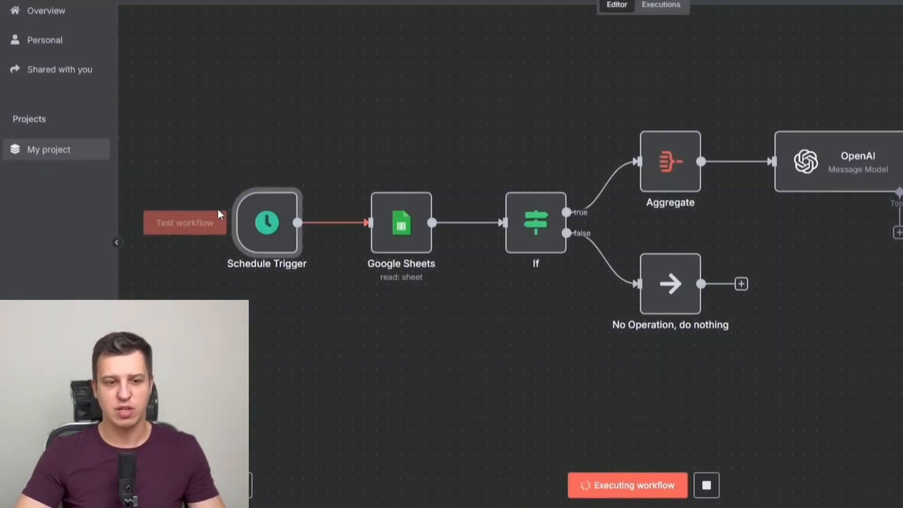
- Reopen the Schedule Trigger settings and review the trigger interval options
double_click(260, 223)
left_click(174, 115)
left_click(173, 115)
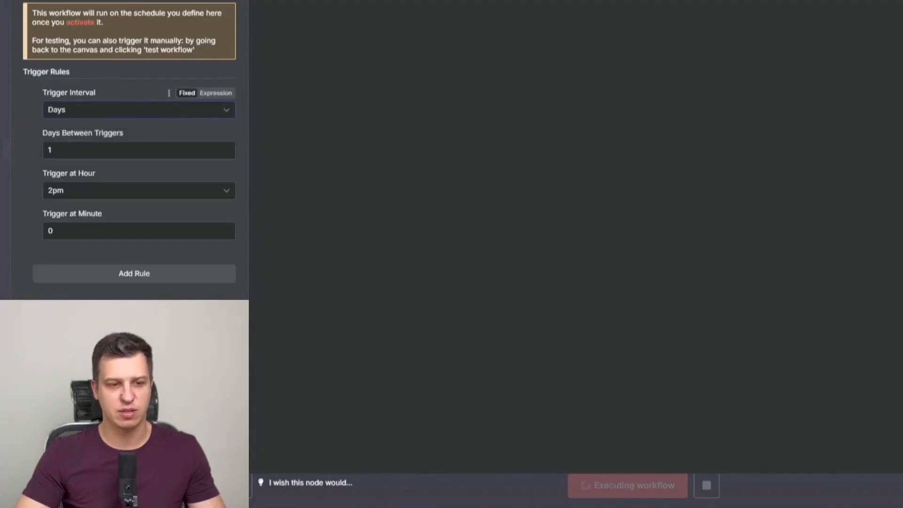
left_click(356, 113)
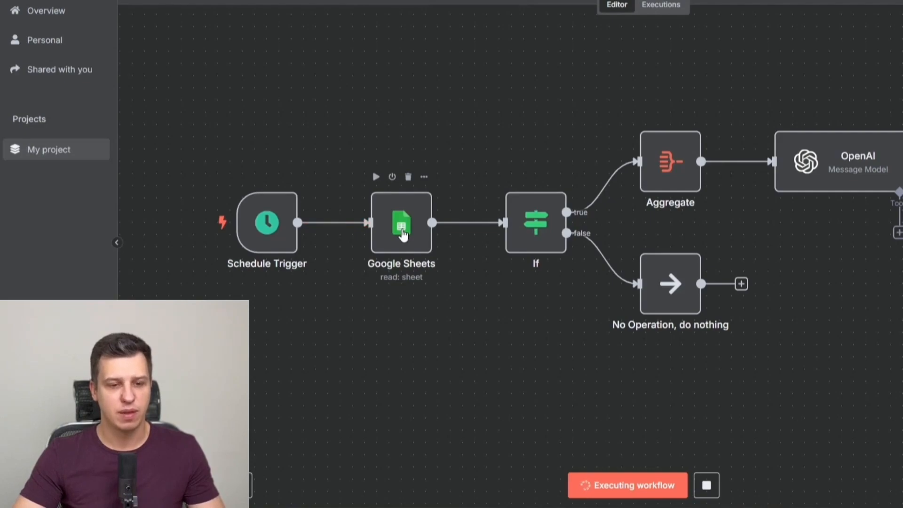
- Set the Google Sheets node's operation to Get Row(s)
left_click(403, 226)
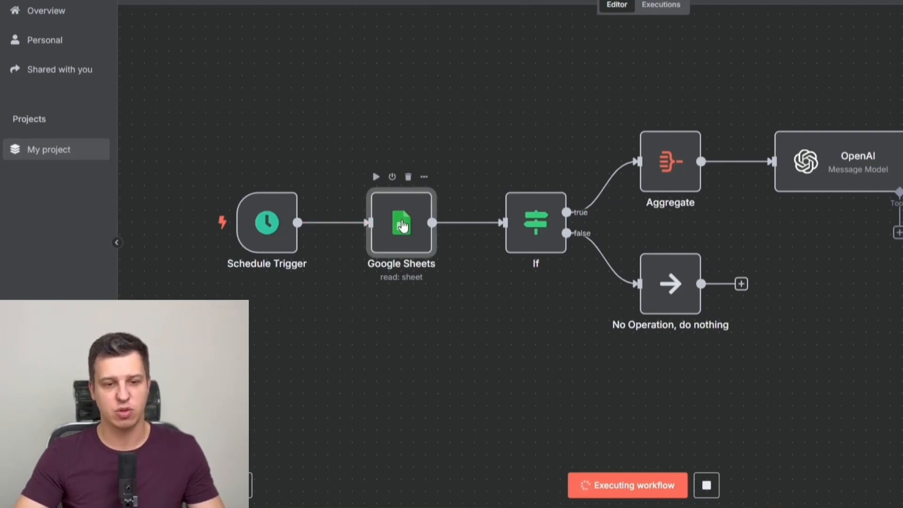
double_click(403, 226)
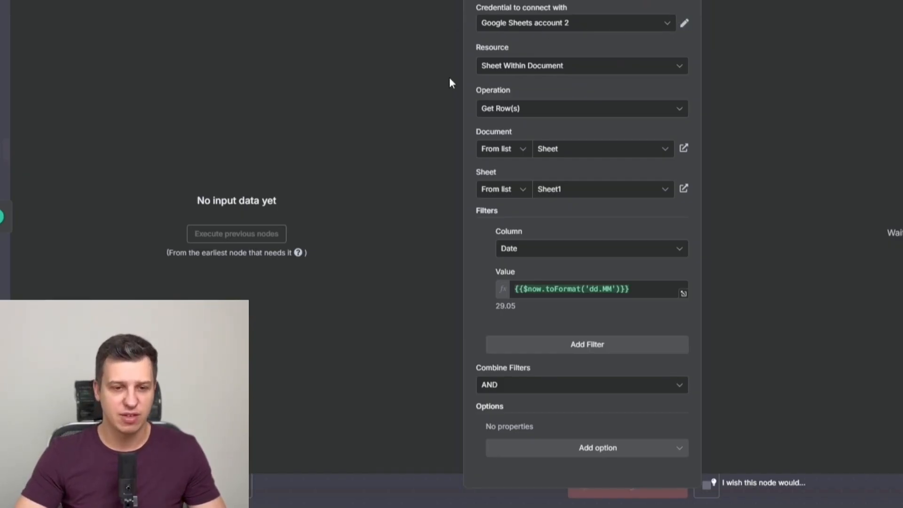
left_click(680, 117)
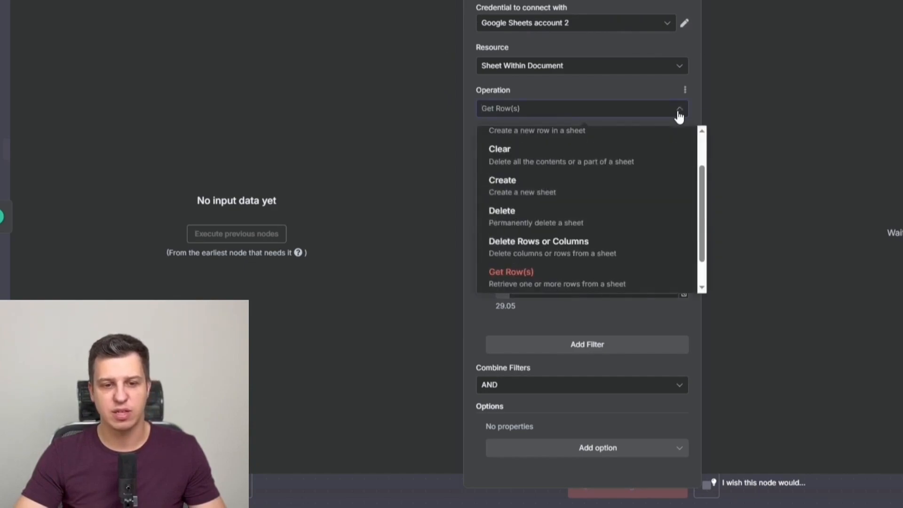
scroll(571, 263, "down", 1)
left_click(571, 249)
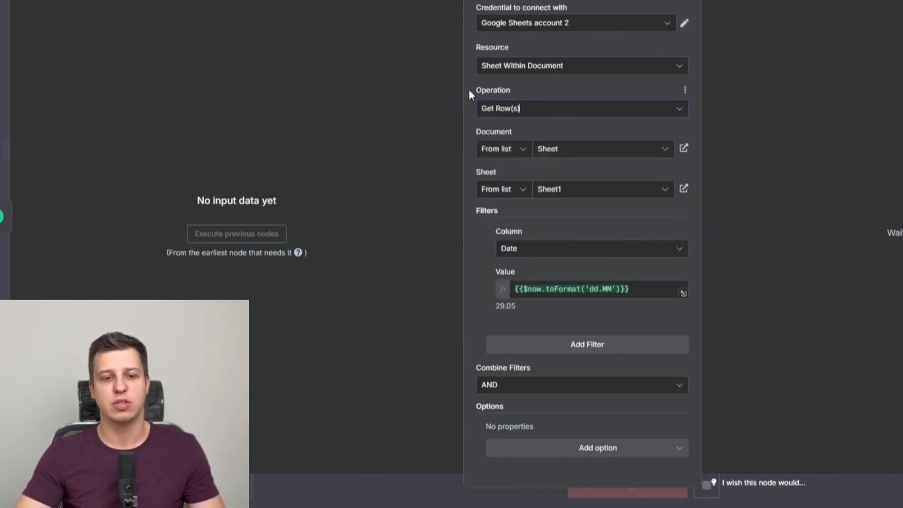
- Choose the document Sheet and its tab Sheet1 as the source of the Google Sheets node
left_click(654, 149)
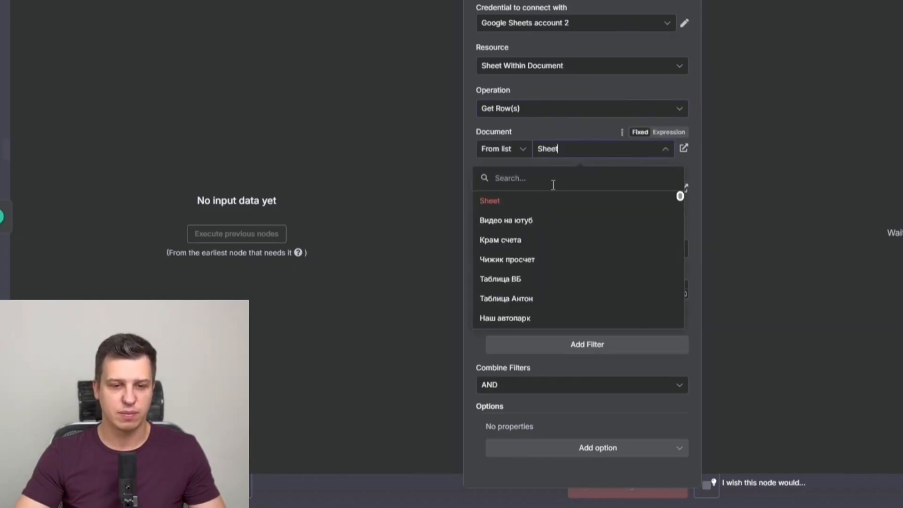
left_click(529, 207)
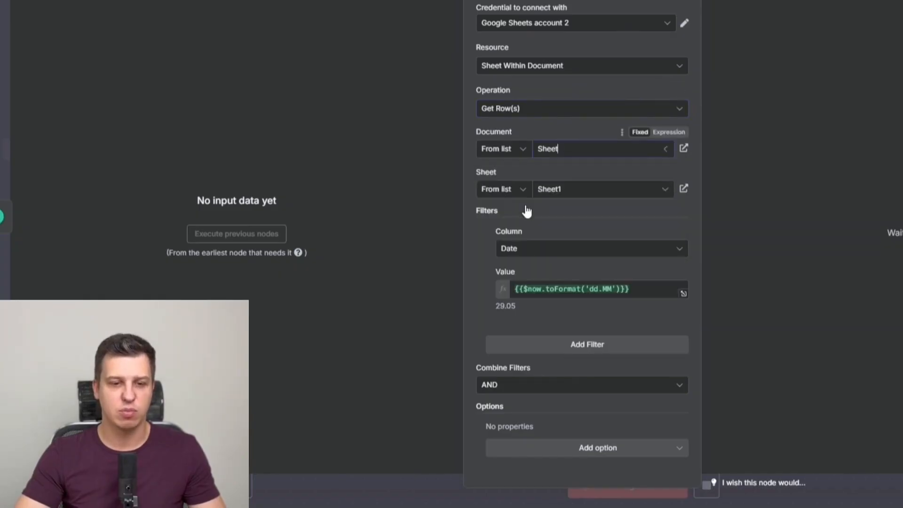
left_click(640, 200)
left_click(632, 214)
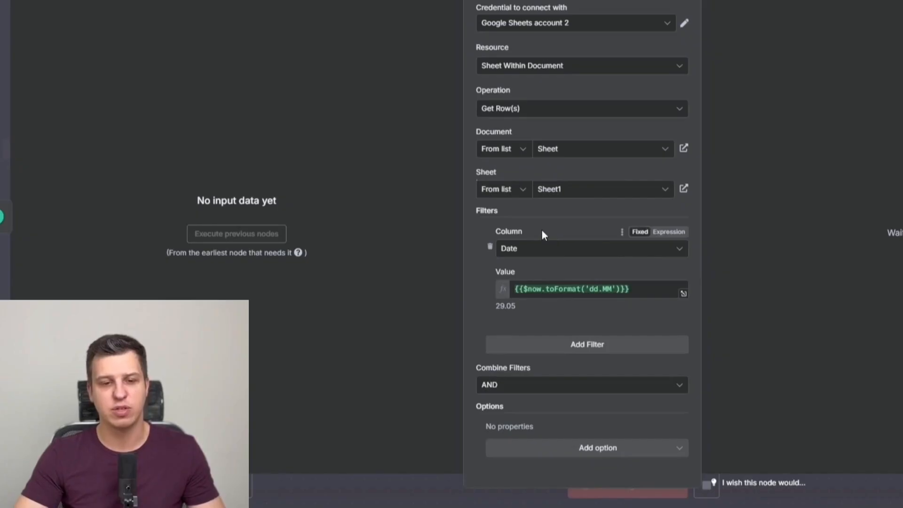
- Examine the Date filter's value expression in the Google Sheets node, close the node and open the If node
left_click(637, 292)
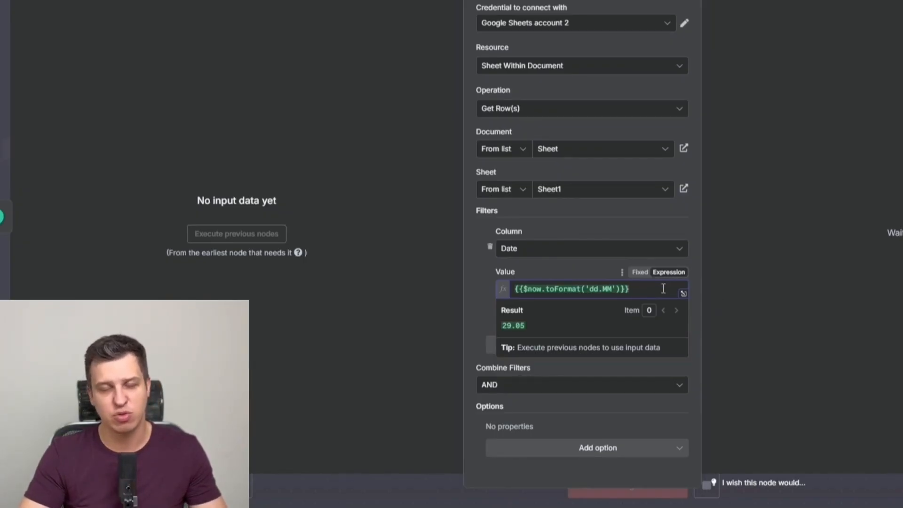
left_click(597, 271)
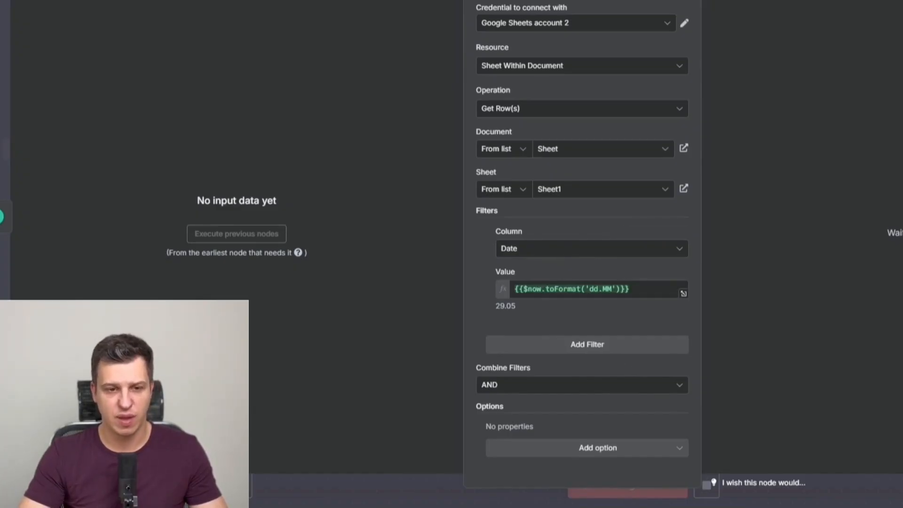
key("Escape")
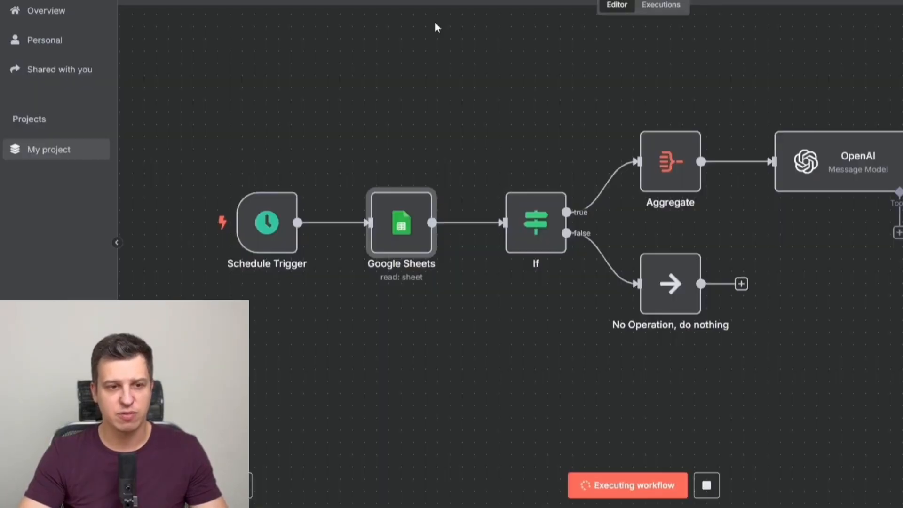
double_click(544, 232)
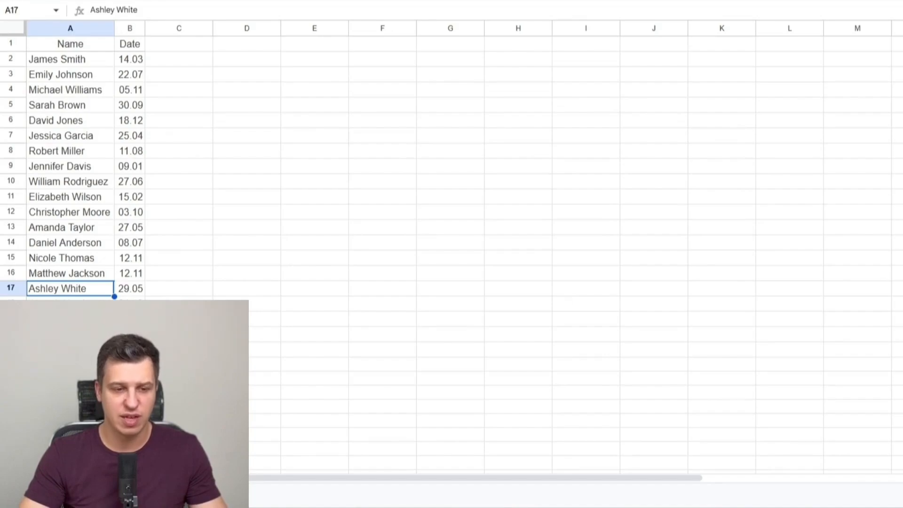
- Switch to the birthday spreadsheet, clear the names in cells A17 and A14, and undo both deletions
key("Delete")
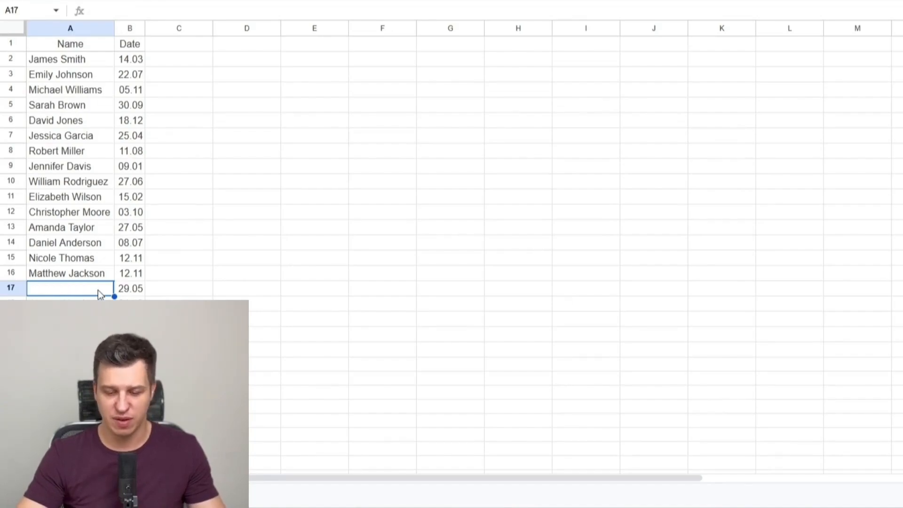
left_click(91, 249)
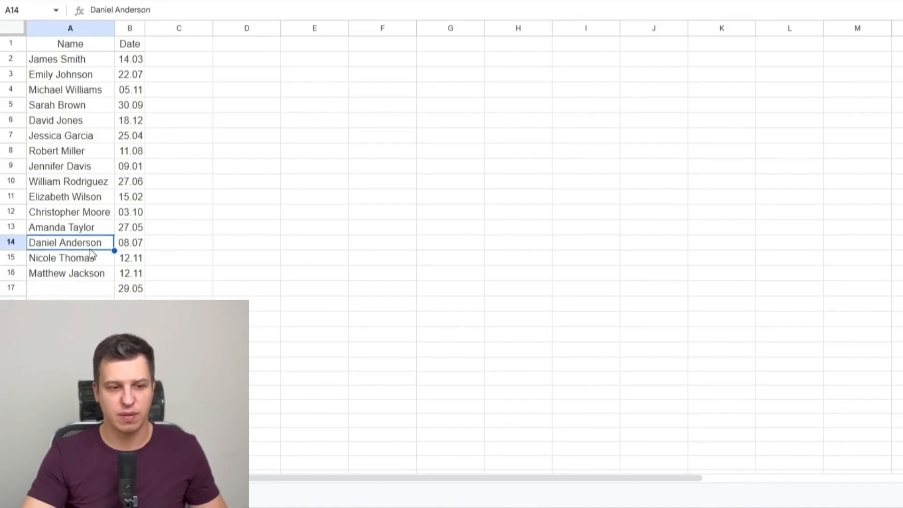
key("Delete")
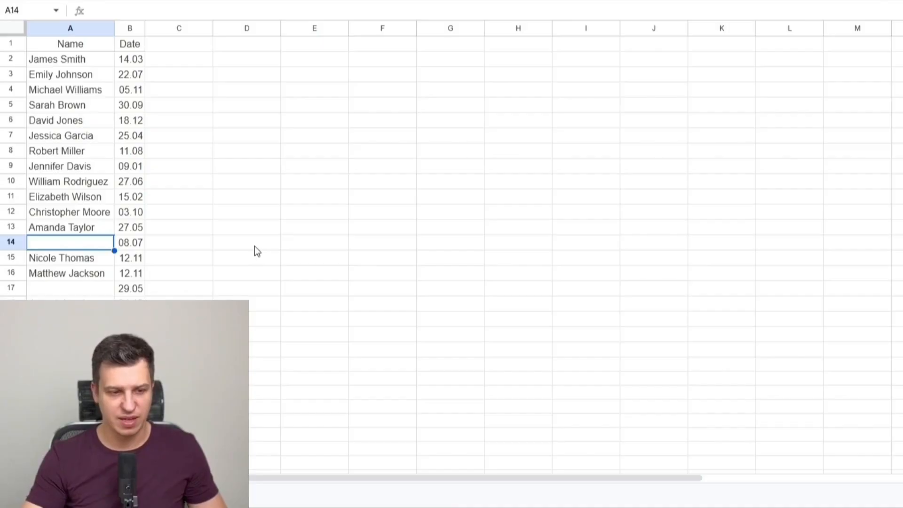
key("ctrl+z")
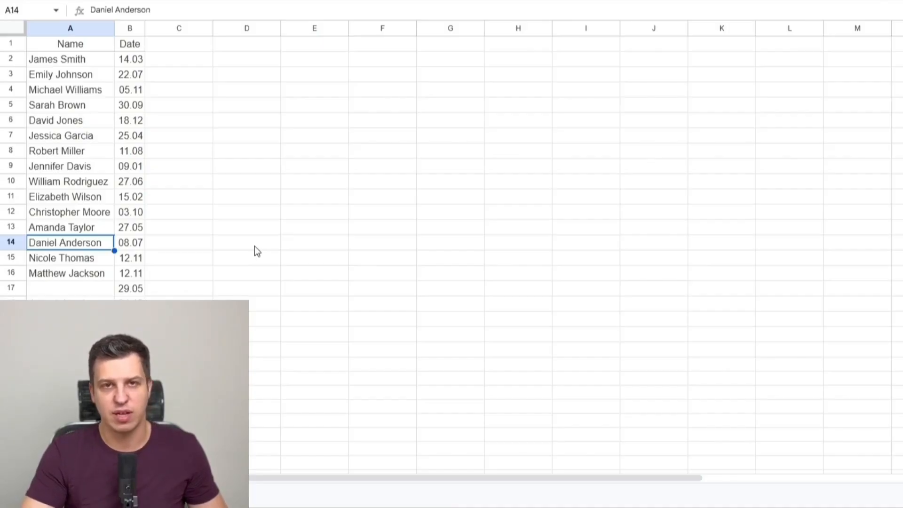
key("ctrl+z")
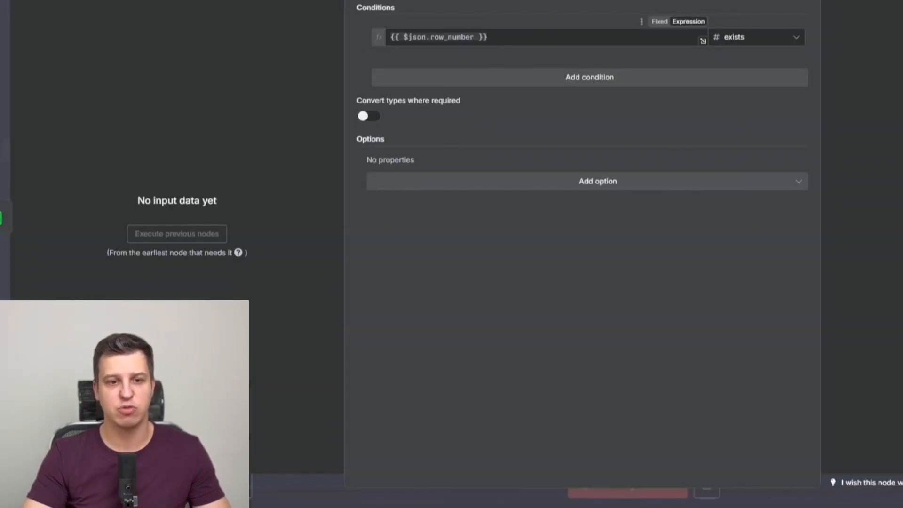
- Review the number comparison options for the If node's row_number condition and return to the canvas
left_click(797, 37)
mouse_move(760, 96)
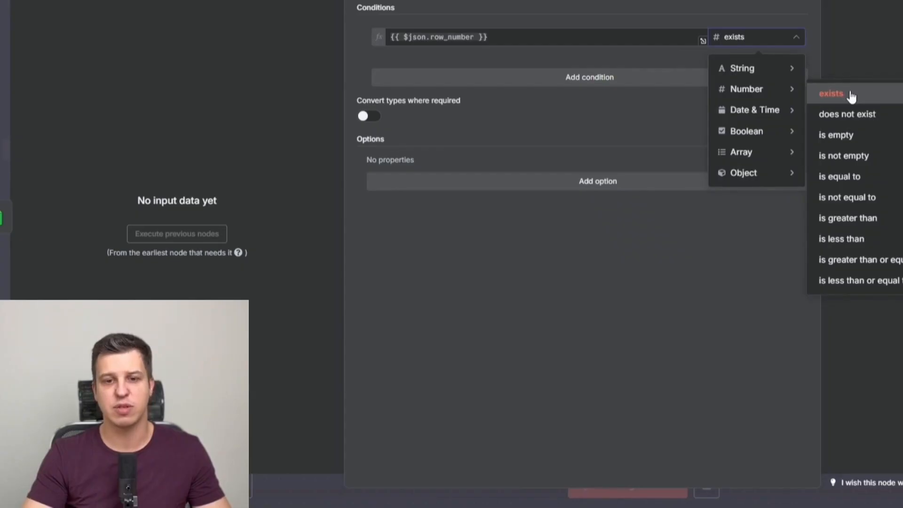
left_click(766, 7)
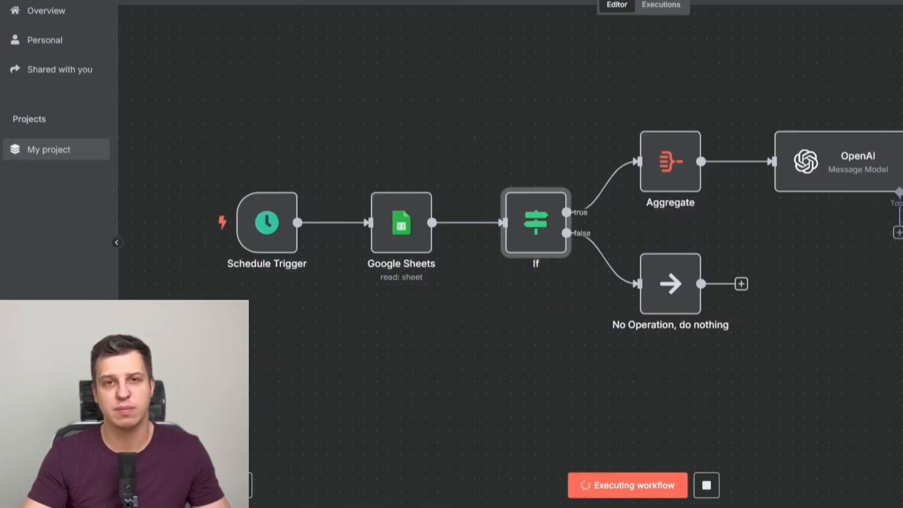
- Review the Aggregate node's aggregation options and output field setting, keeping All Item Data (Into a Single List), and close the node
double_click(682, 162)
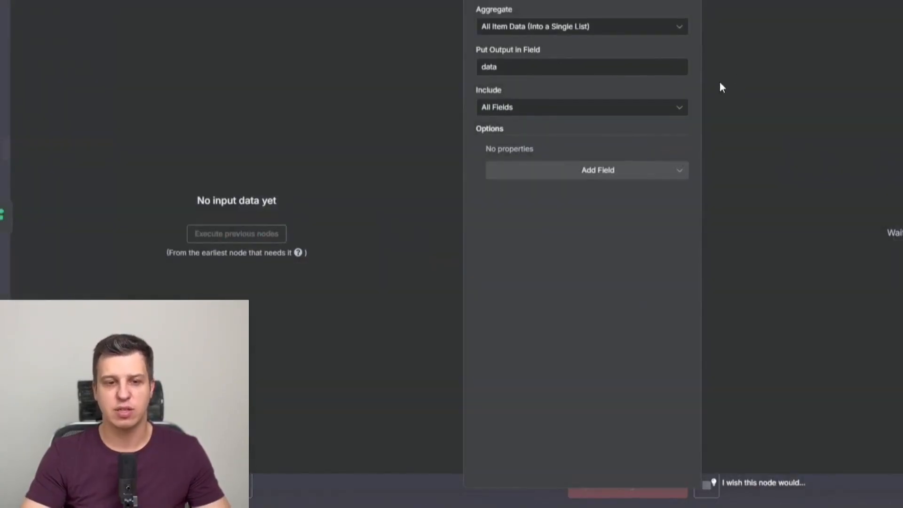
left_click(681, 30)
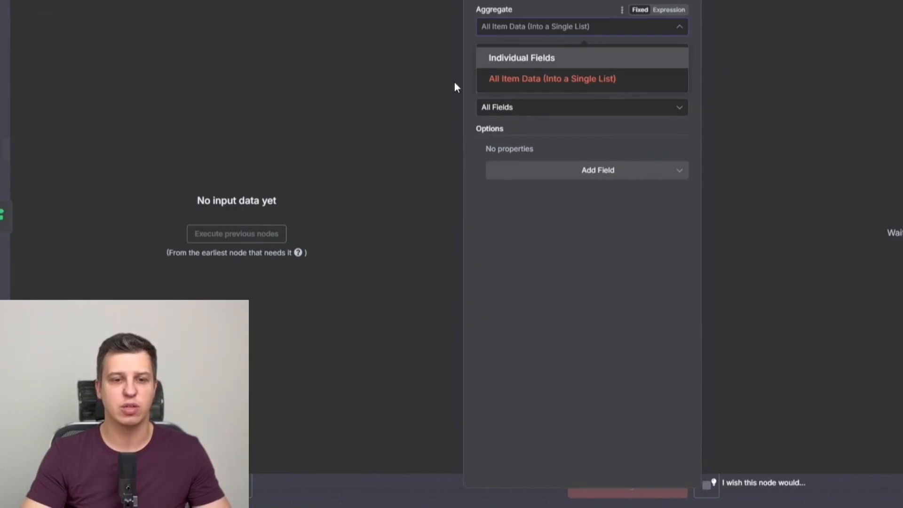
left_click(468, 92)
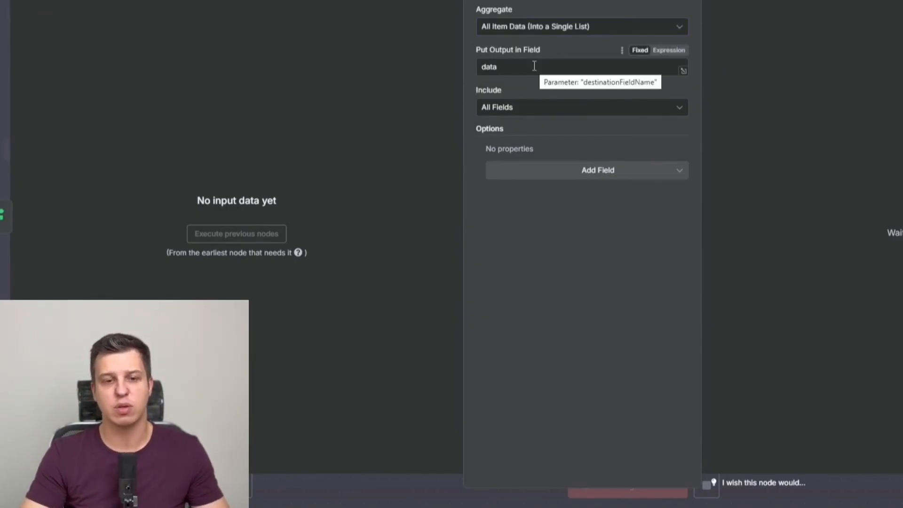
key("Escape")
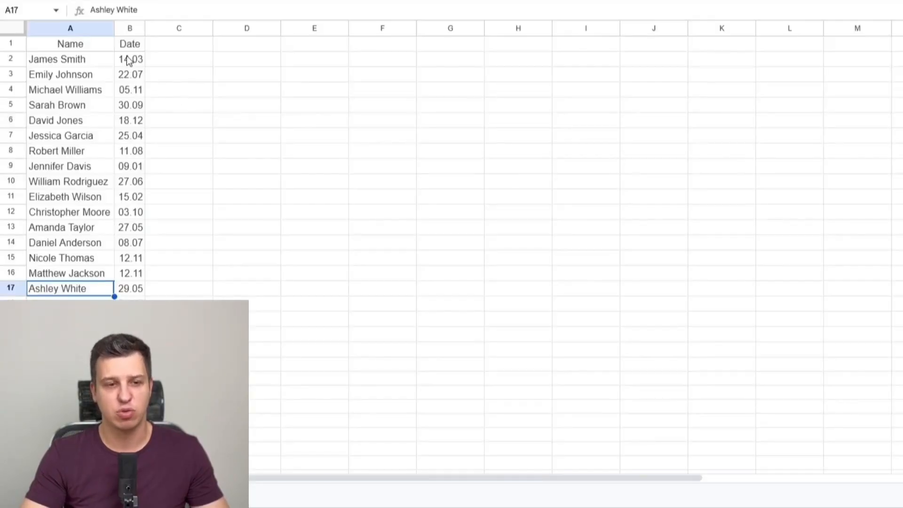
- Highlight the names and dates in rows 2 to 17 of the birthday spreadsheet and clear the selection
left_click(128, 61)
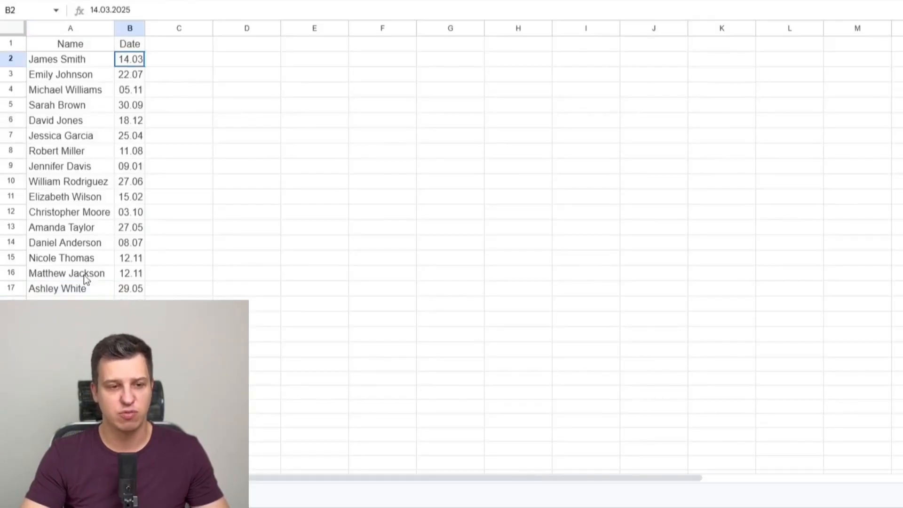
left_click(85, 289, "shift")
left_click(260, 303)
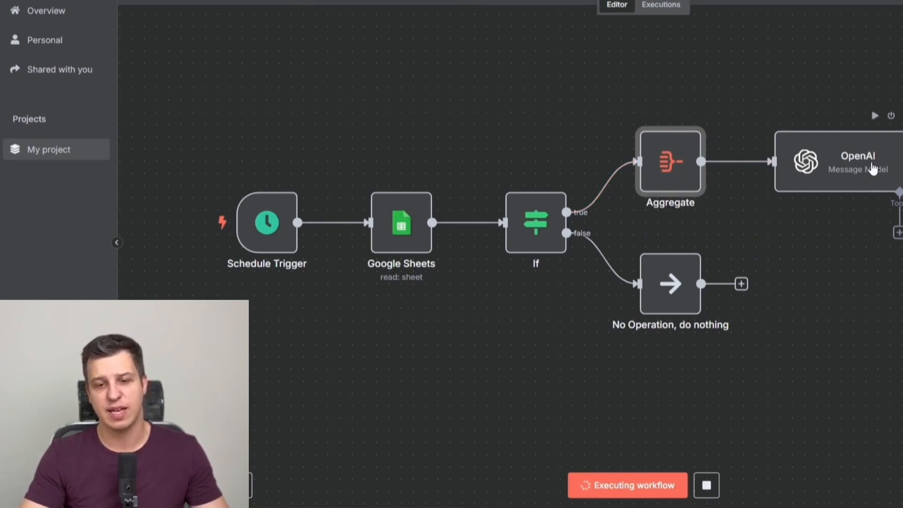
- Read the full birthday greeting prompt of the OpenAI node in the expanded expression editor and return to the canvas
double_click(819, 165)
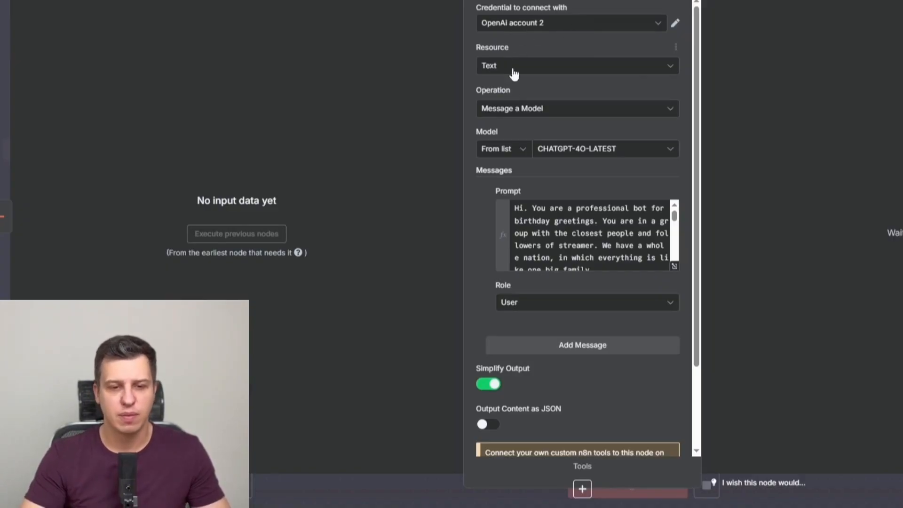
left_click(675, 266)
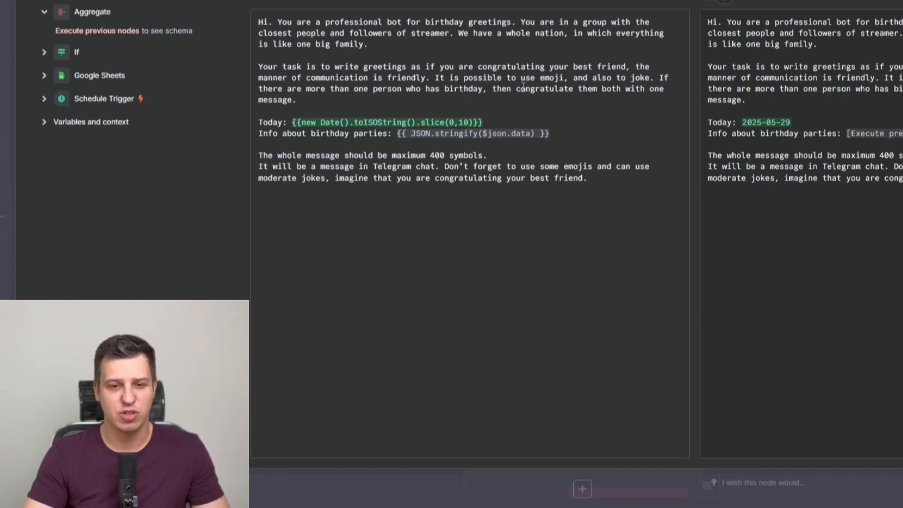
left_click(805, 483)
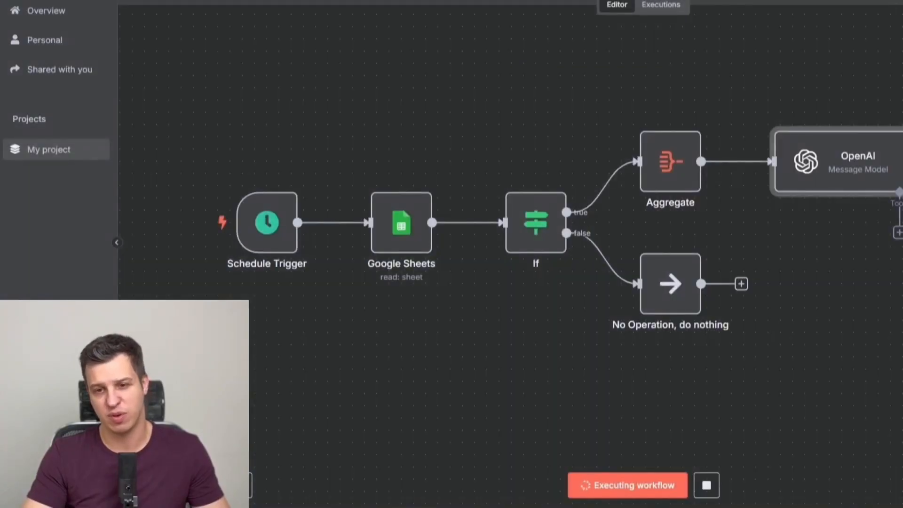
double_click(842, 163)
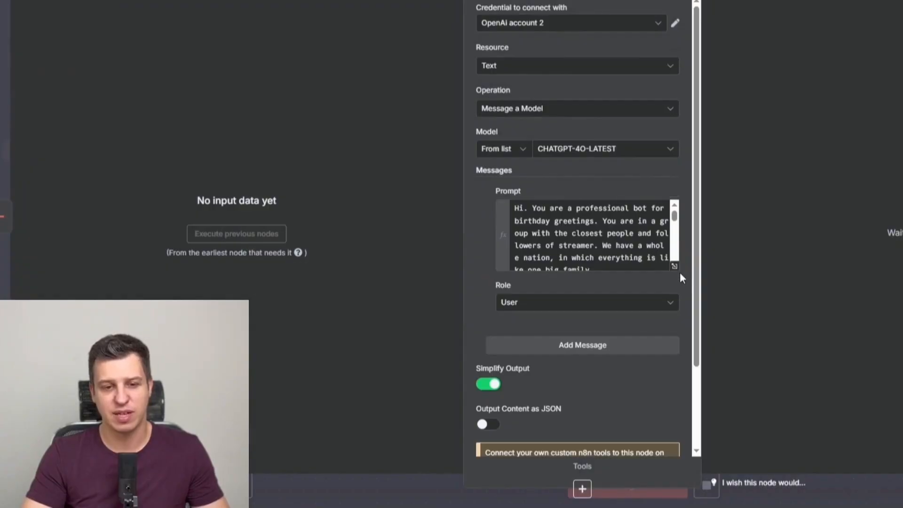
left_click(677, 268)
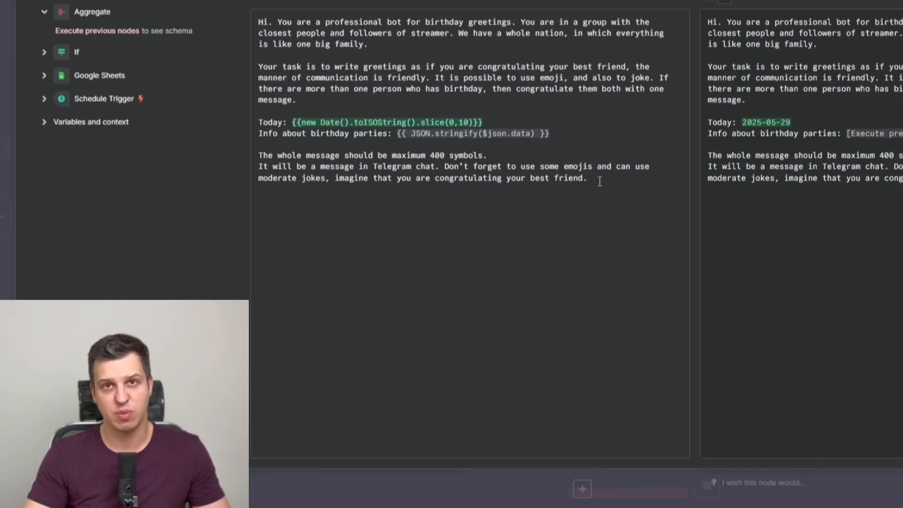
left_click(488, 55)
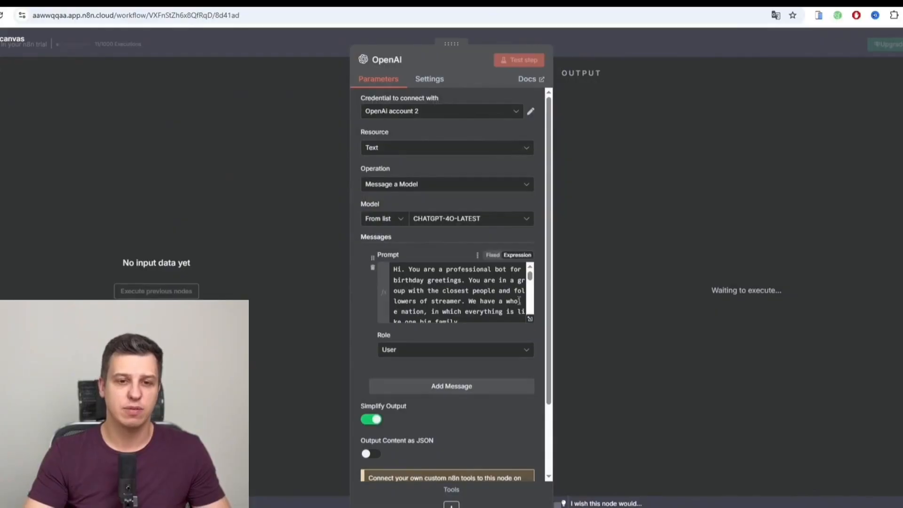
left_click(614, 38)
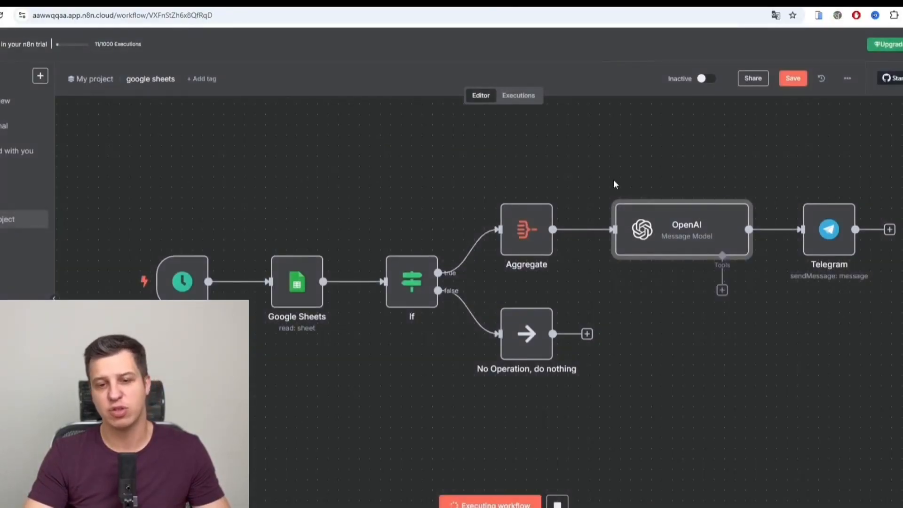
- Inspect the Telegram node's message settings, look over the birthday spreadsheet, and return to the n8n workflow
left_click(827, 229)
double_click(827, 229)
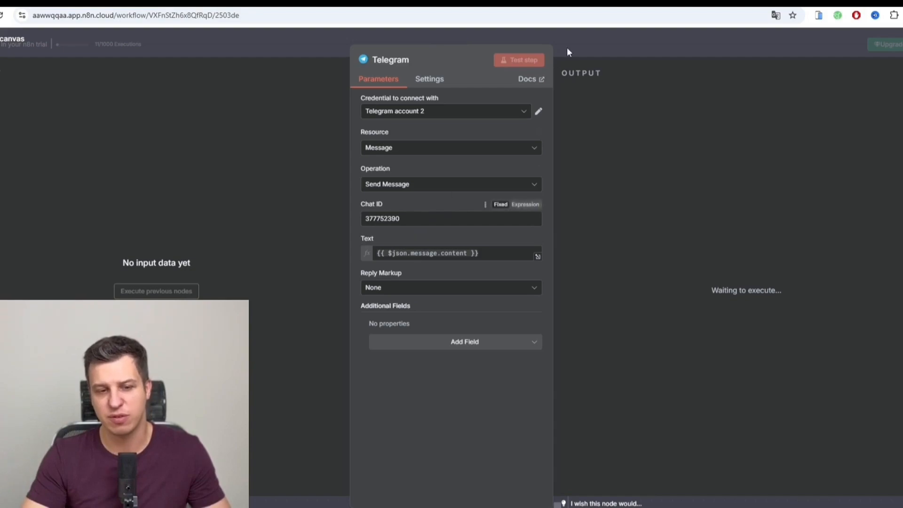
key("ctrl+Tab")
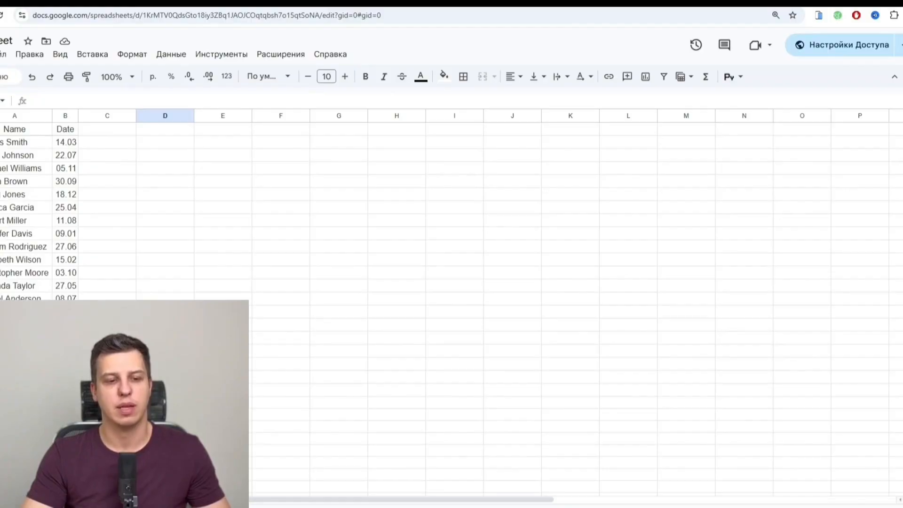
left_click(256, 2)
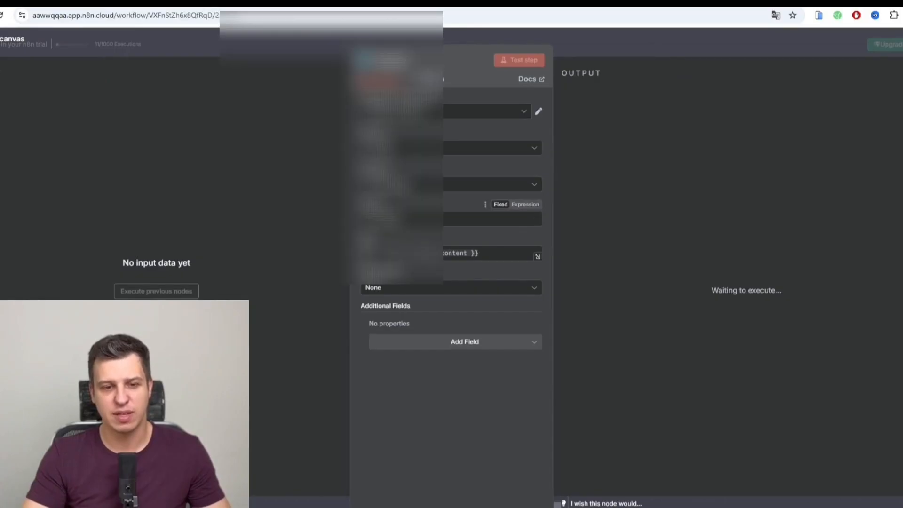
key("alt+Tab")
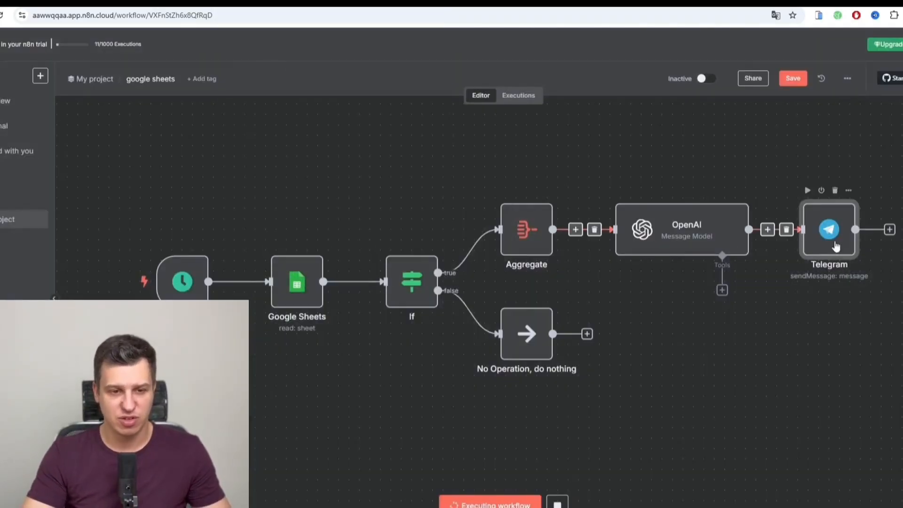
- Recheck the OpenAI node's expanded prompt with its 400-symbol limit and Telegram style instructions, and close the node
double_click(668, 235)
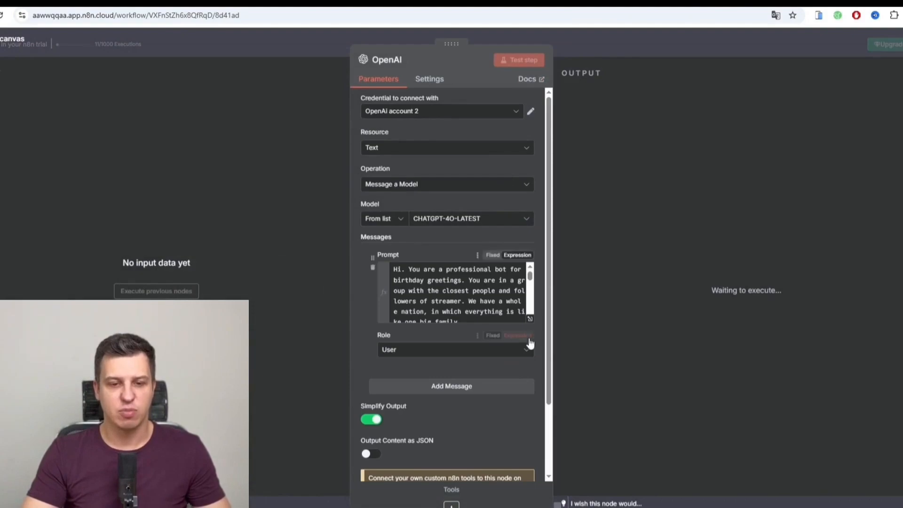
left_click(531, 325)
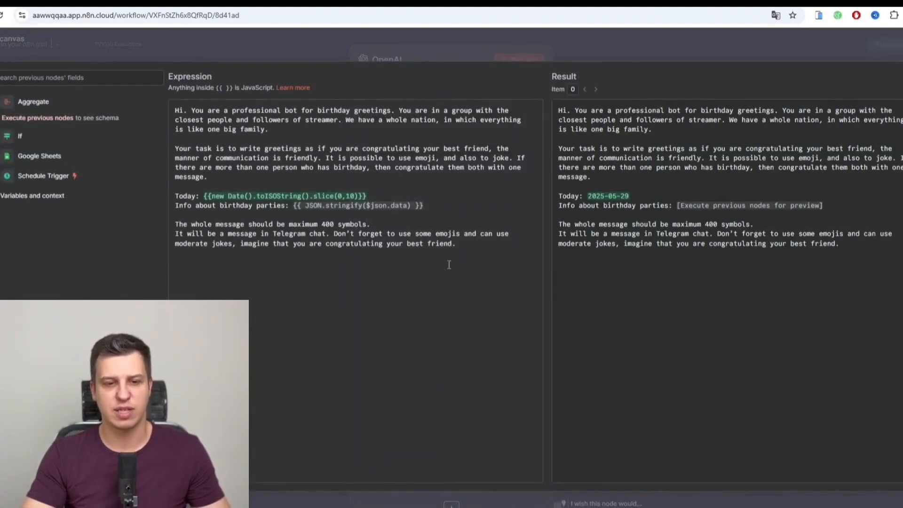
left_click(631, 47)
left_click(648, 41)
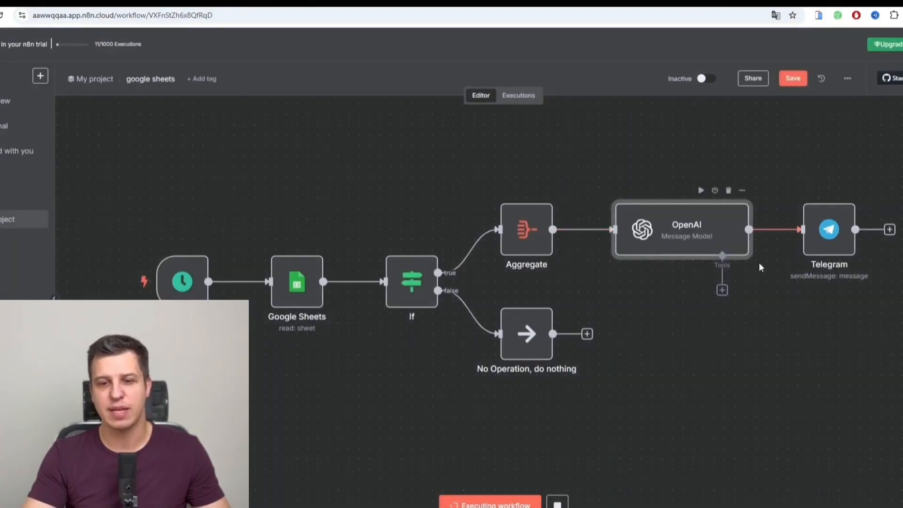
- Review the Resource and Operation options of the Telegram node, keeping Message and Send Message
double_click(831, 229)
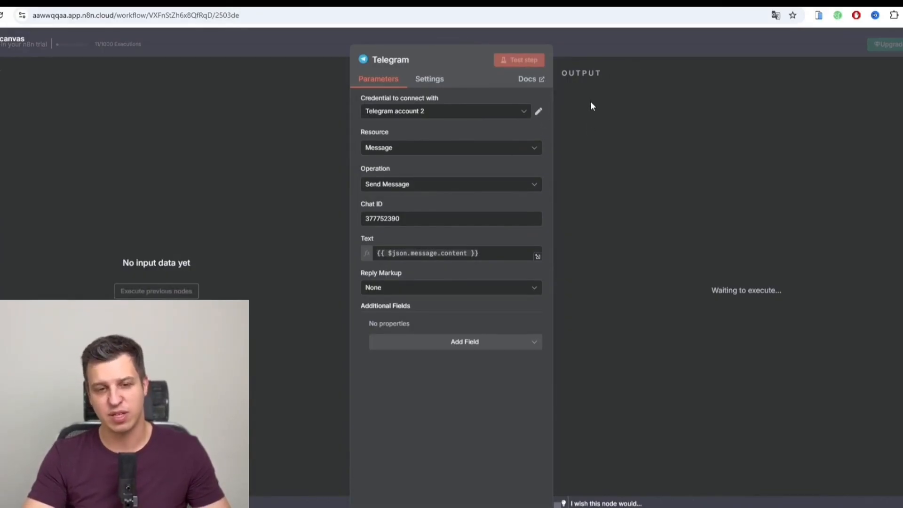
left_click(584, 46)
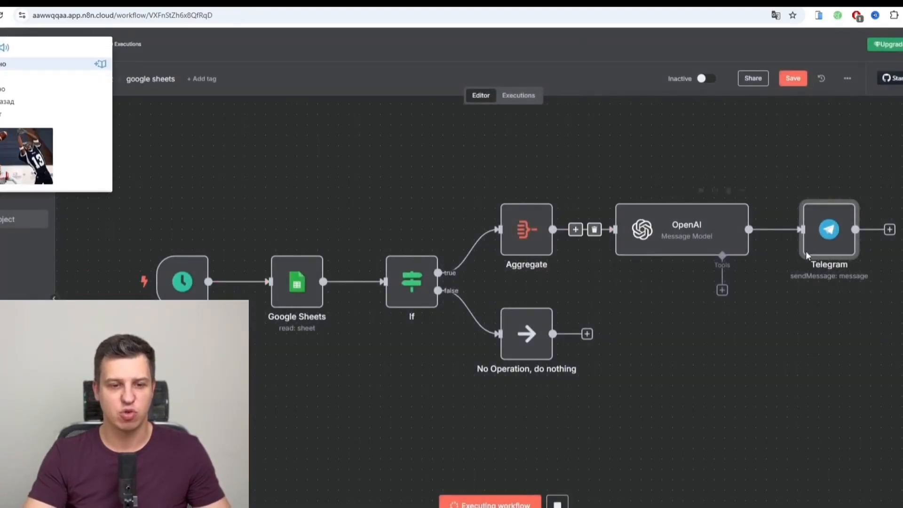
double_click(831, 227)
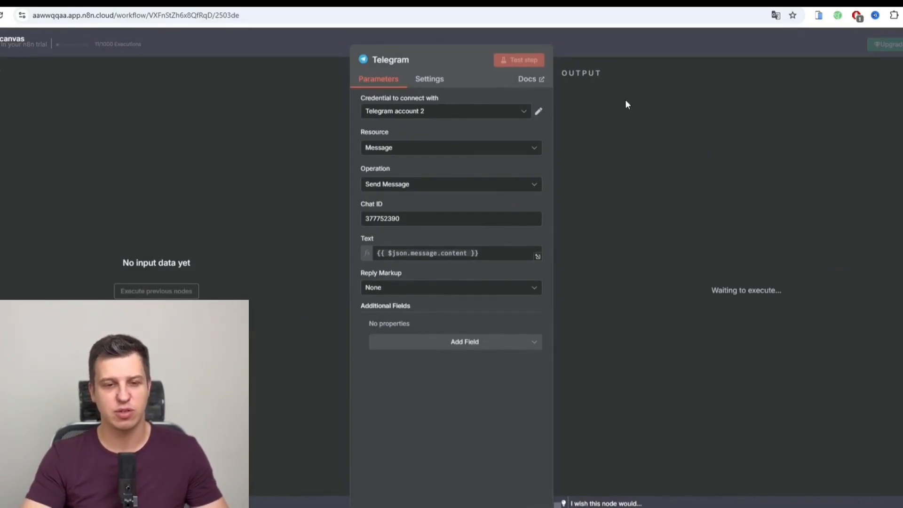
left_click(540, 149)
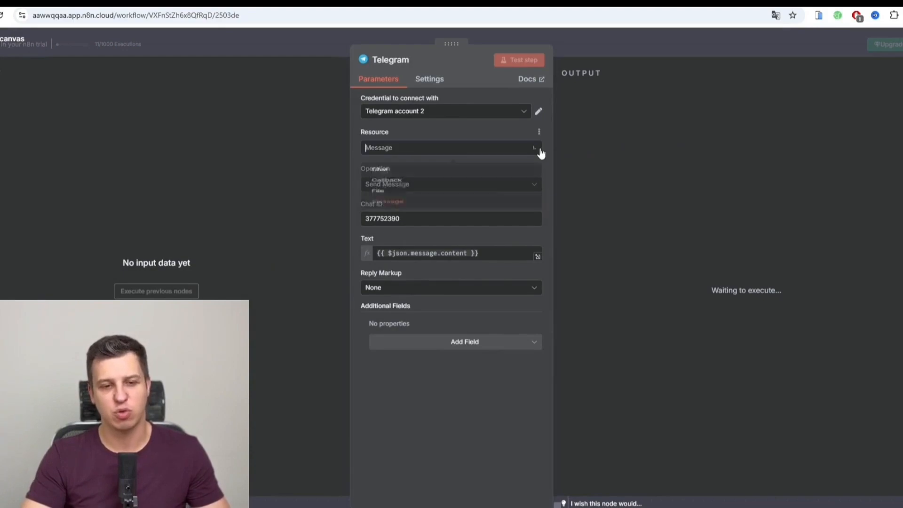
left_click(417, 228)
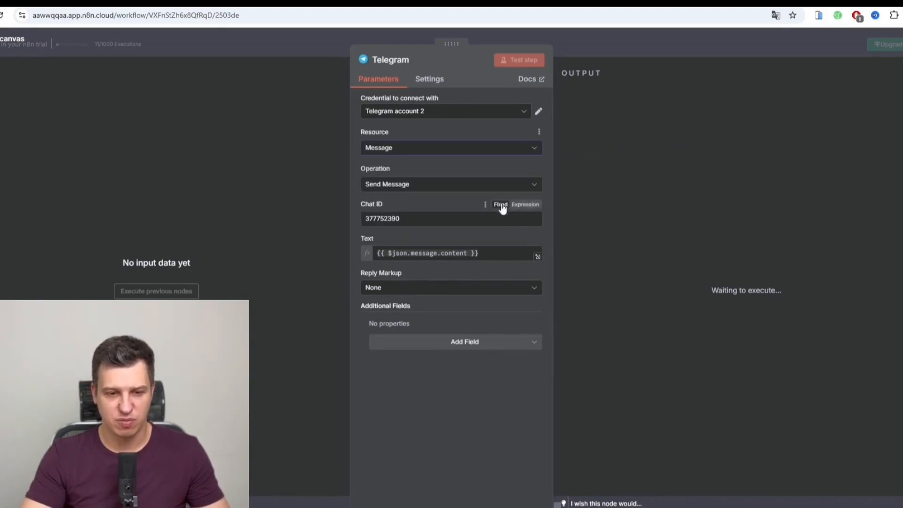
left_click(450, 184)
left_click(450, 184)
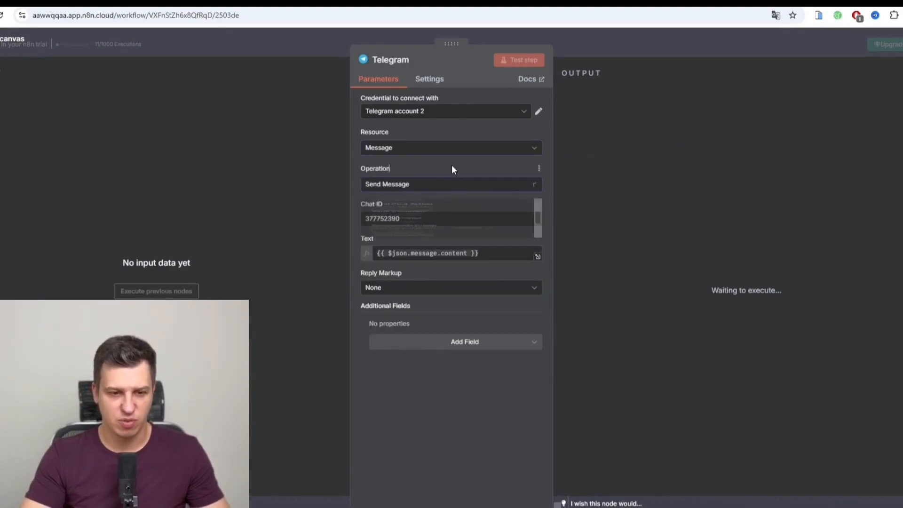
- Highlight the Telegram node's Chat ID value without changing it and return to the canvas
left_click(442, 219)
left_click_drag(443, 219, 356, 216)
left_click(415, 214)
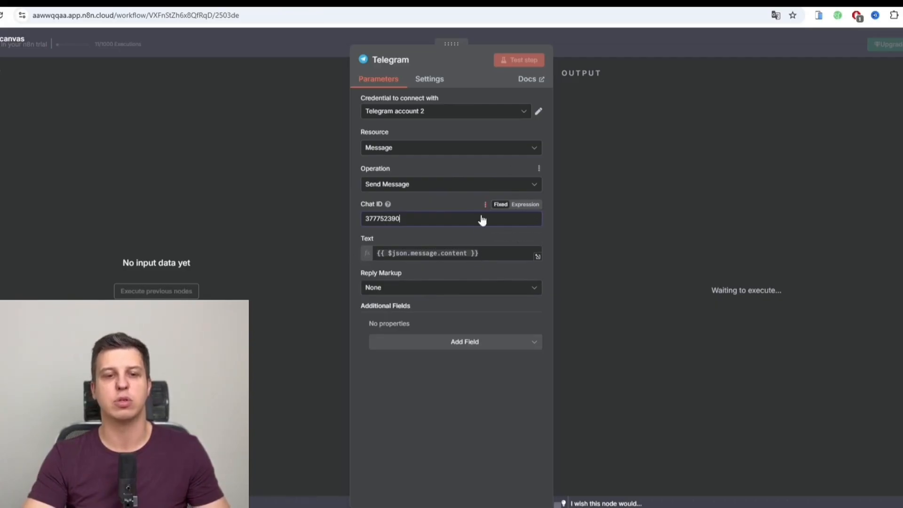
left_click(580, 37)
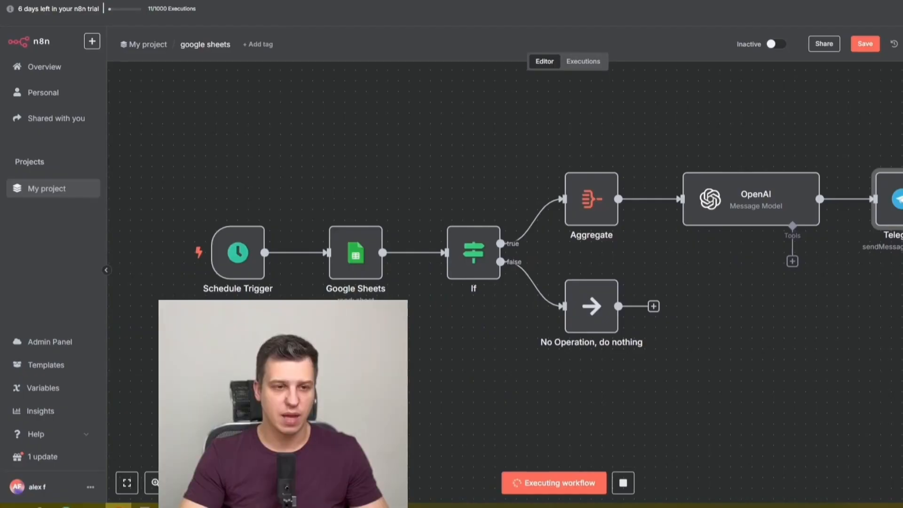
- Restart the workflow test with the Schedule Trigger interval set to Seconds and 15 seconds between triggers
left_click(631, 491)
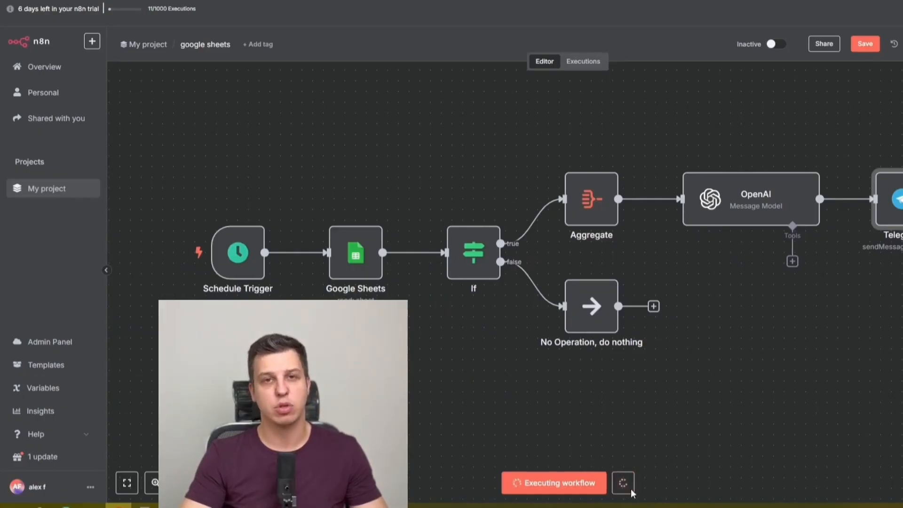
double_click(240, 253)
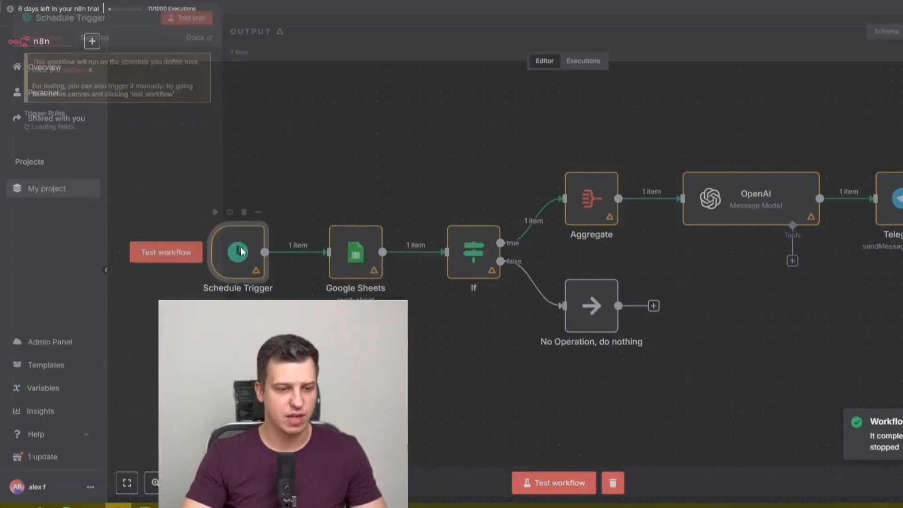
left_click(151, 154)
left_click(86, 181)
left_click_drag(70, 189, 30, 190)
type("15")
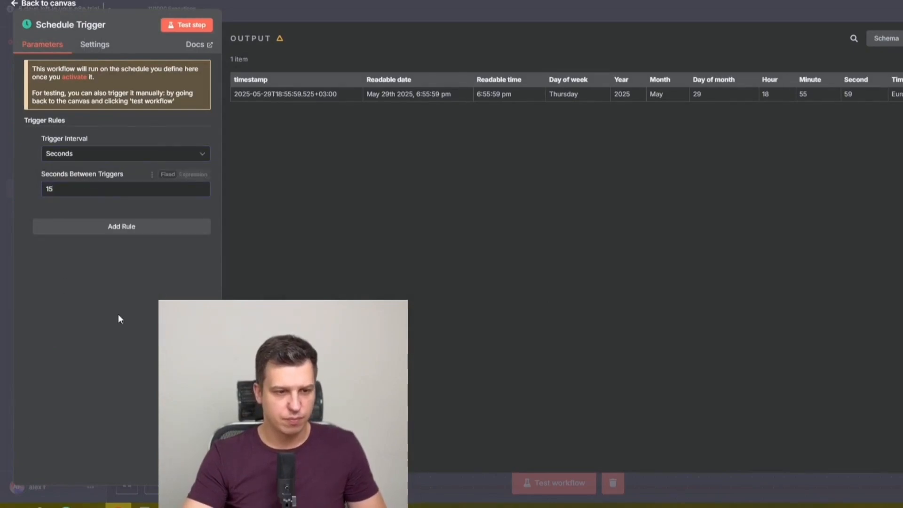
key("Escape")
left_click(554, 483)
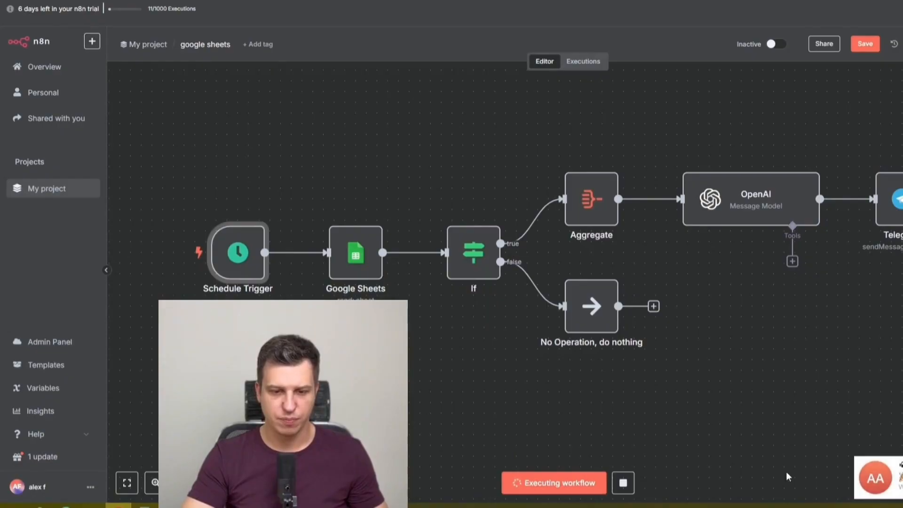
- Check the greeting received in the Telegram bot chat and select the matching birthday entries A9:B10 in the spreadsheet
left_click(894, 478)
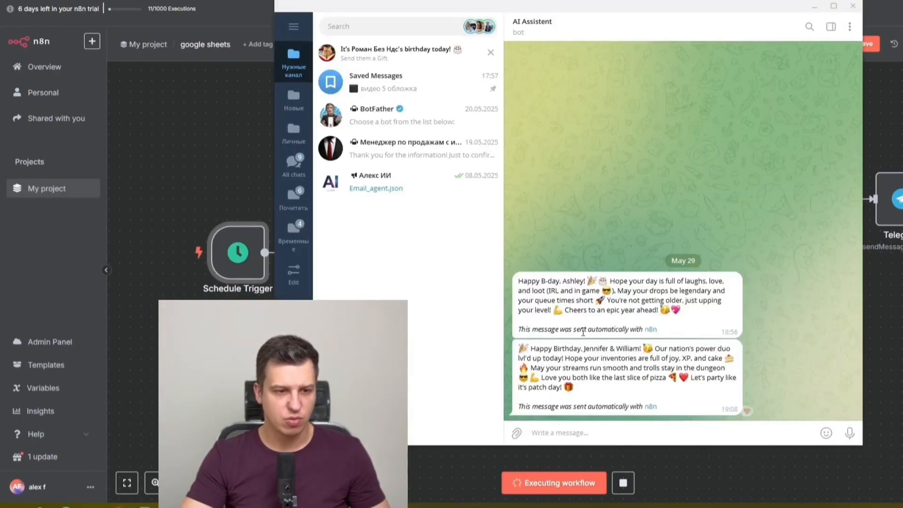
left_click(291, 2)
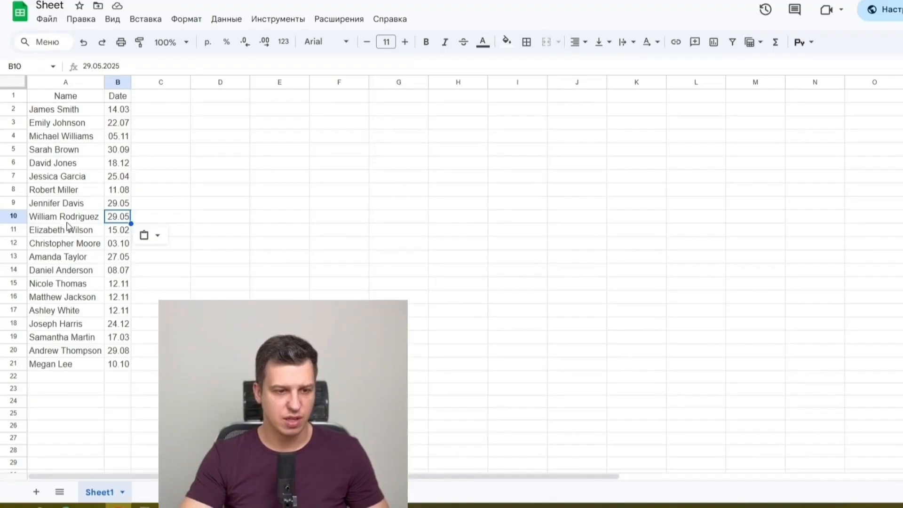
left_click_drag(71, 204, 120, 218)
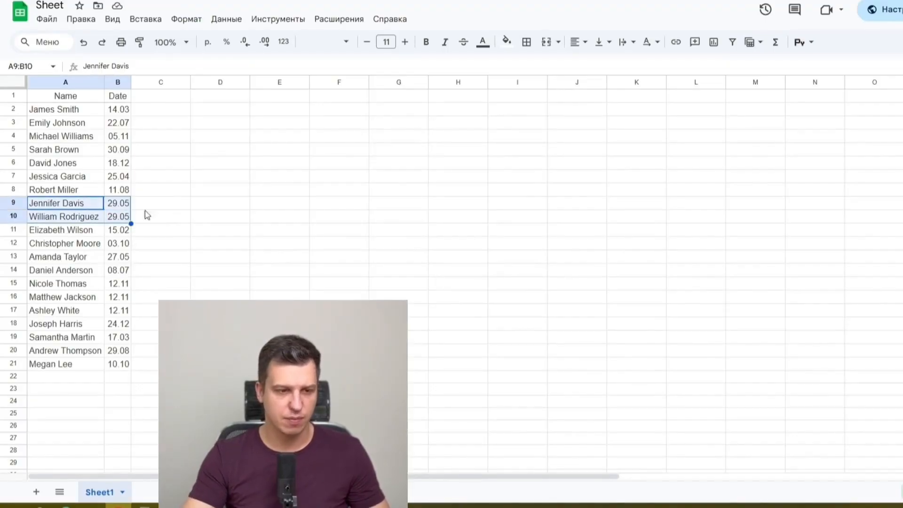
- Clear the spreadsheet selection and recheck the birthday greeting in the AI Assistent Telegram chat before returning to the n8n canvas
left_click(161, 203)
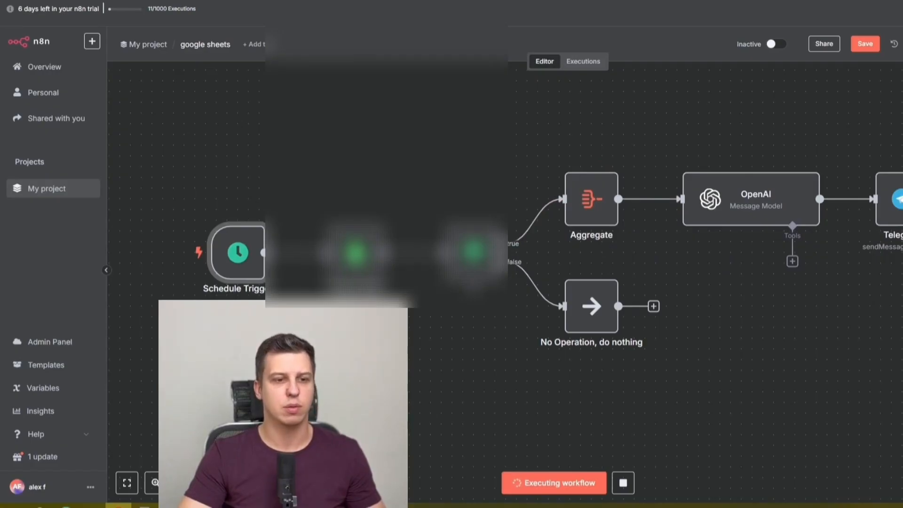
key("alt+Tab")
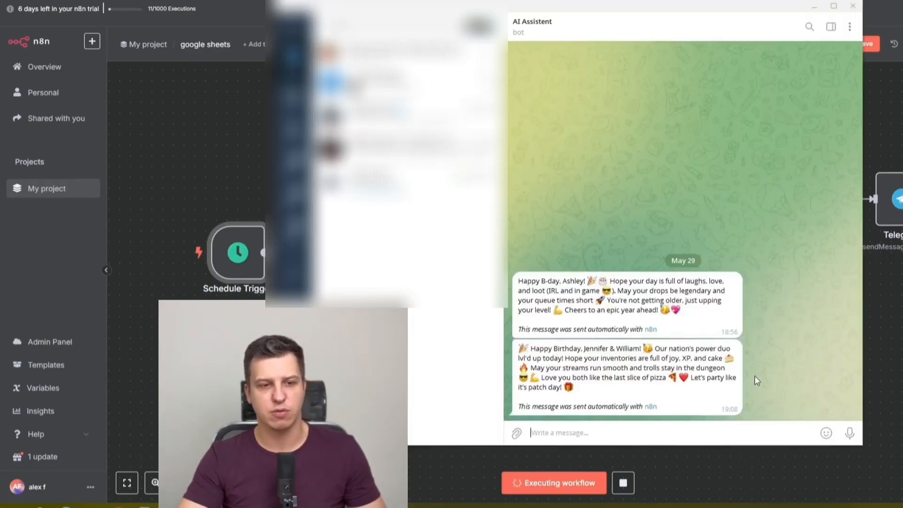
left_click(886, 346)
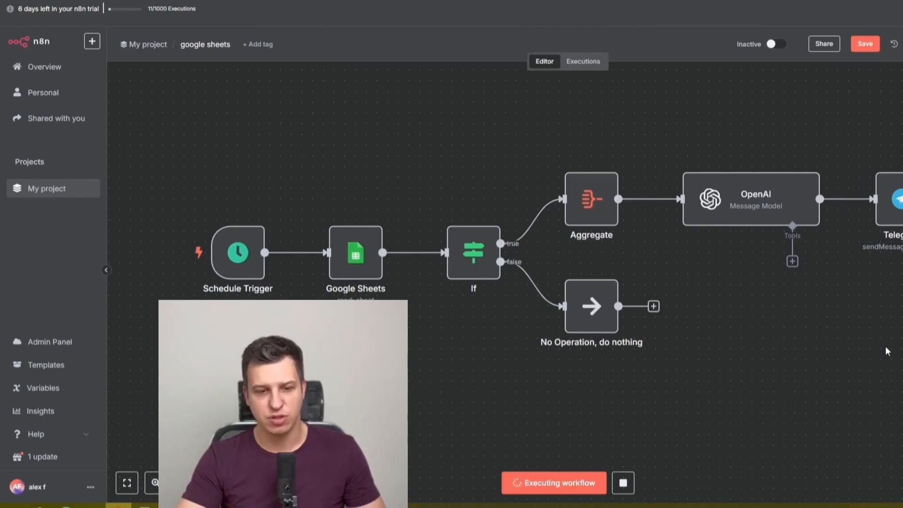
- Review the Operation options of the Google Sheets node, keeping Get Row(s), and return to the canvas
double_click(344, 274)
left_click(579, 152)
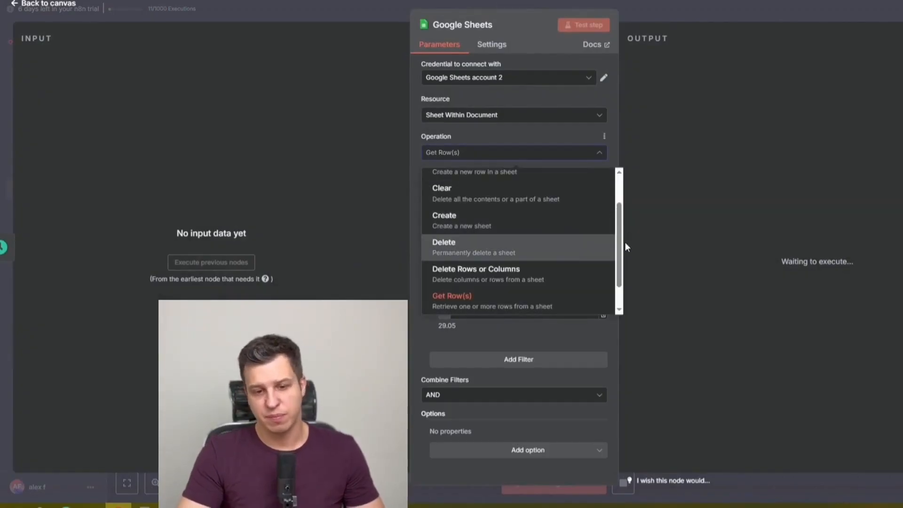
scroll(609, 203, "up", 2)
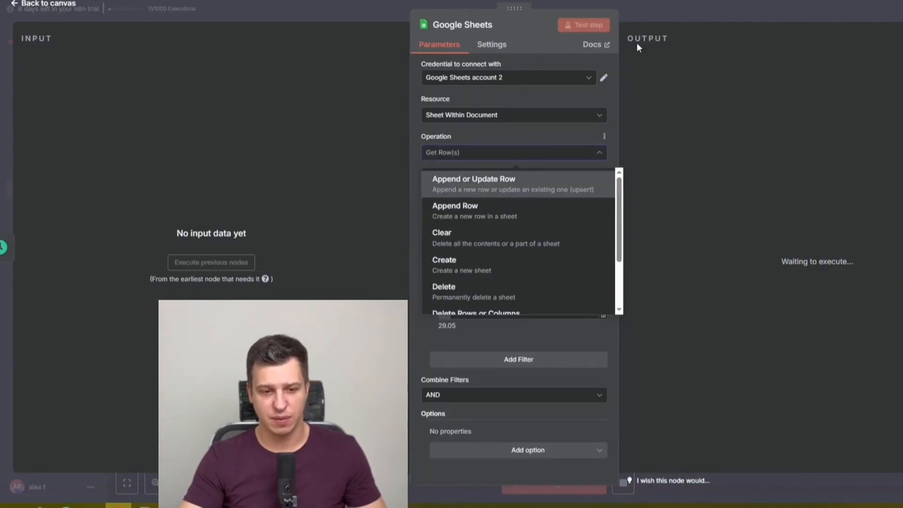
left_click(653, 10)
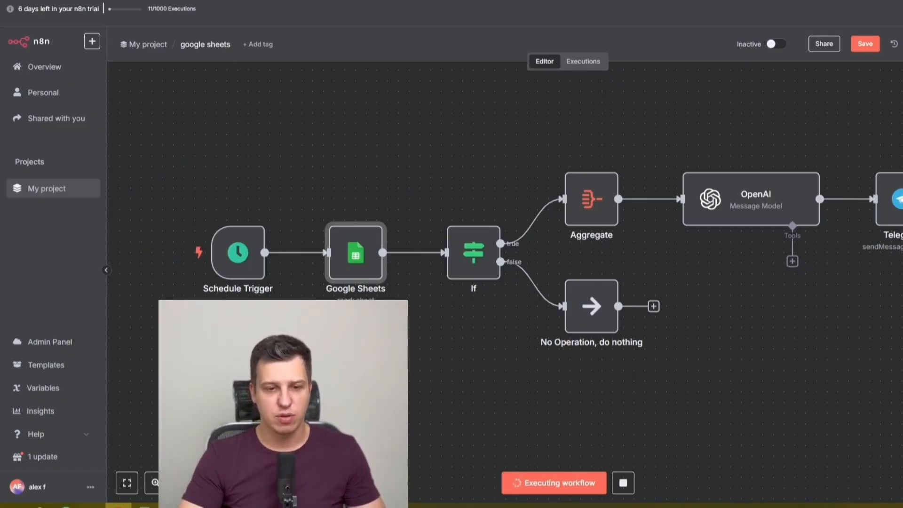
- Stop the running test of the google sheets workflow
left_click(623, 483)
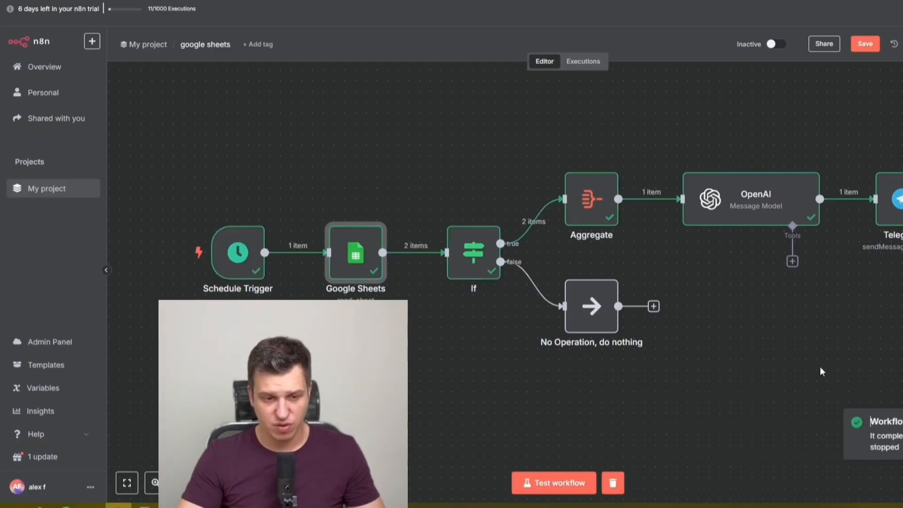